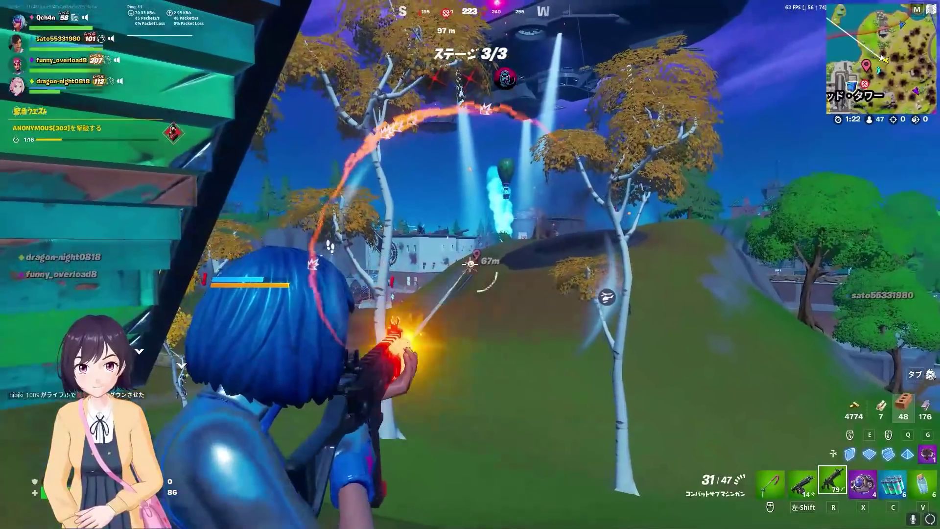
key("w")
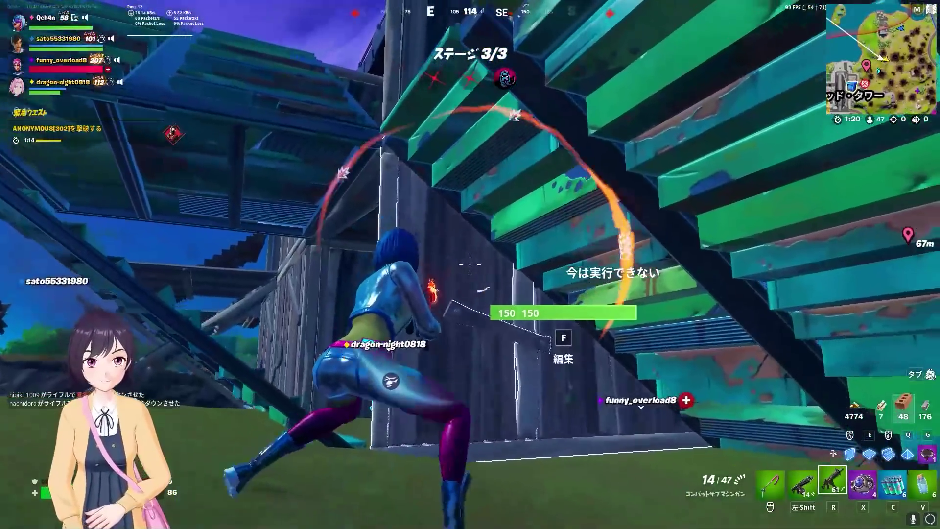
key("r")
key("r")
key("w")
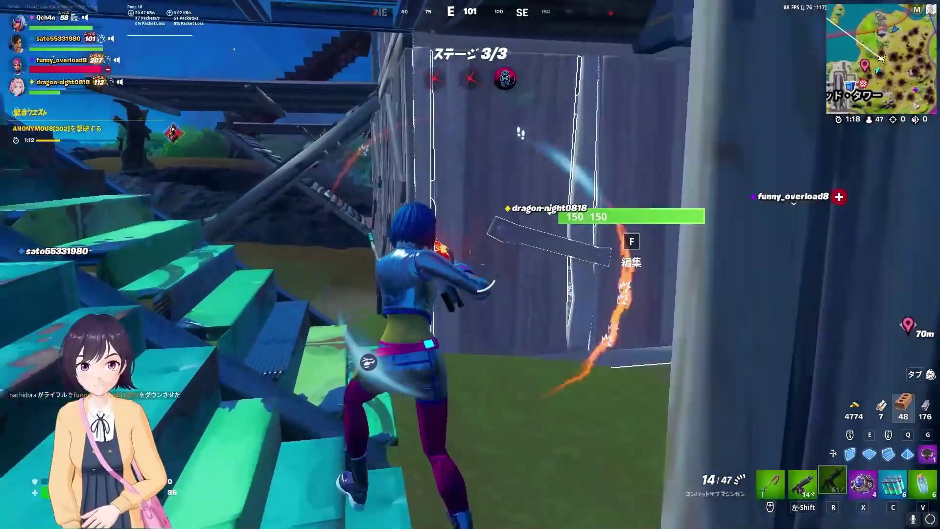
key("w")
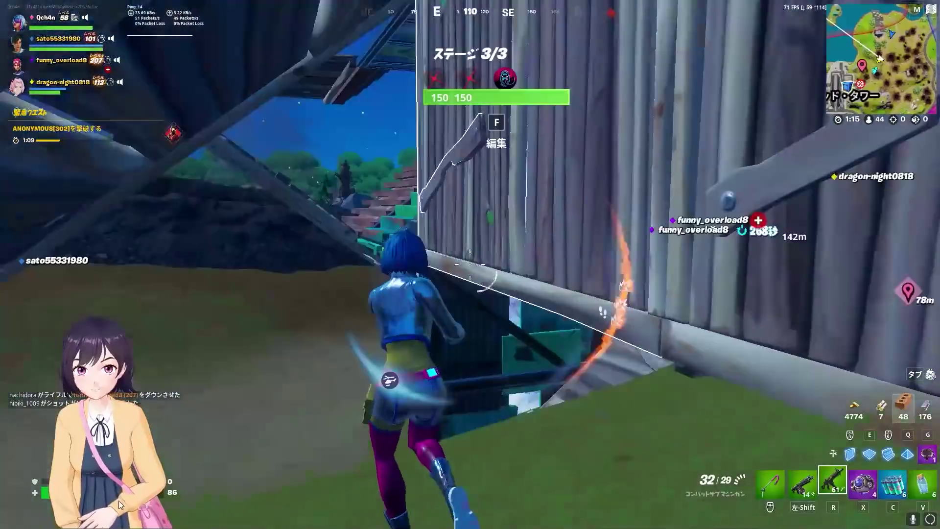
key("w")
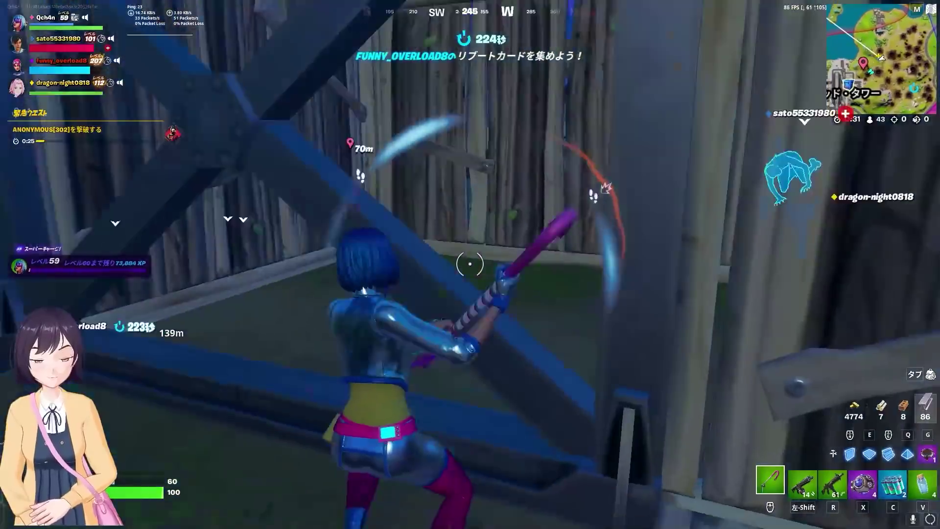
left_click(470, 265)
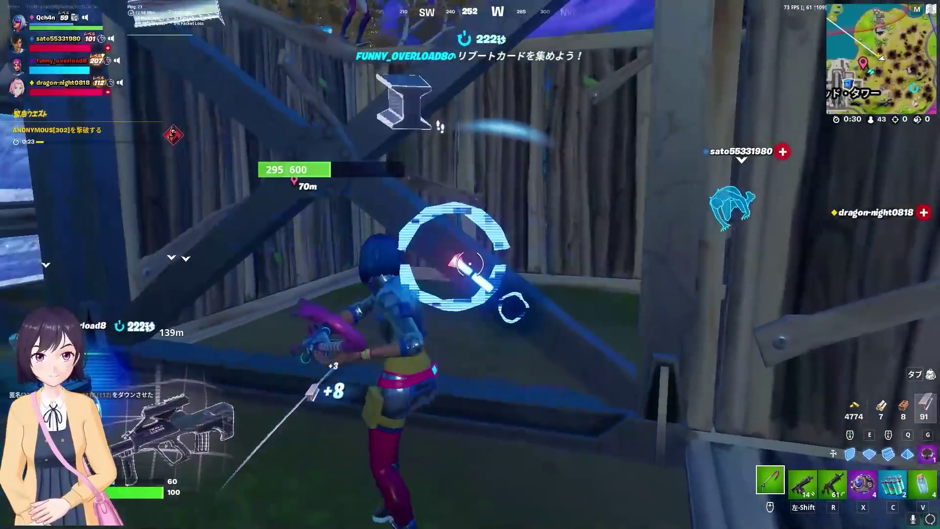
key("f")
key("shift")
key("f")
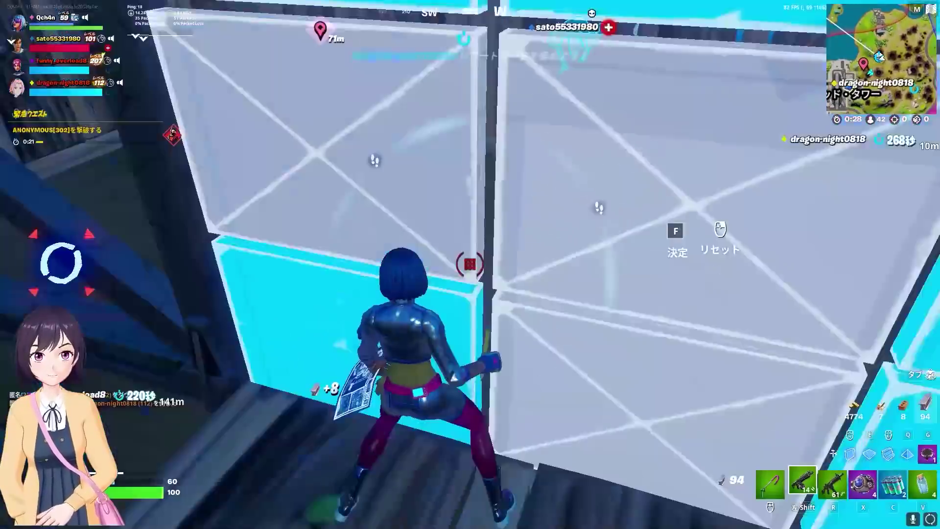
key("f")
key("f")
key("f")
key("w")
key("w")
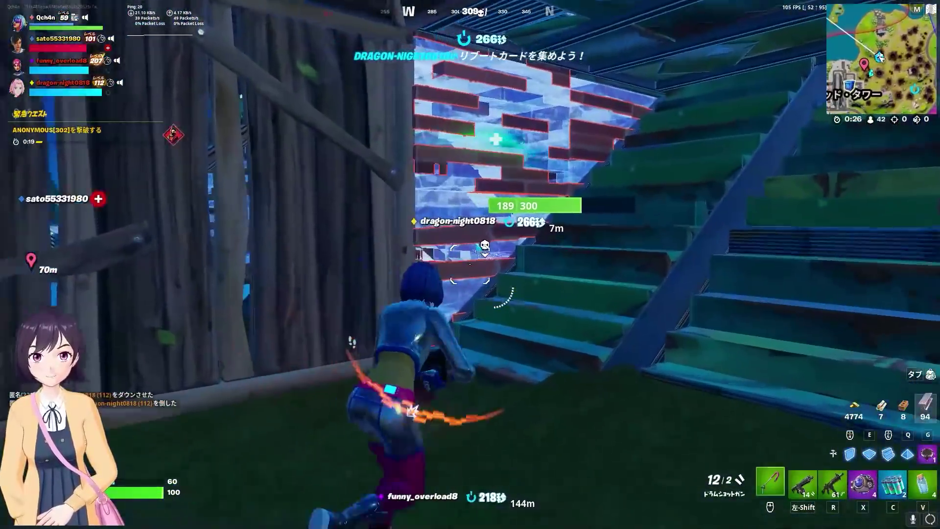
left_click(470, 264)
key("shift")
key("f")
left_click(470, 264)
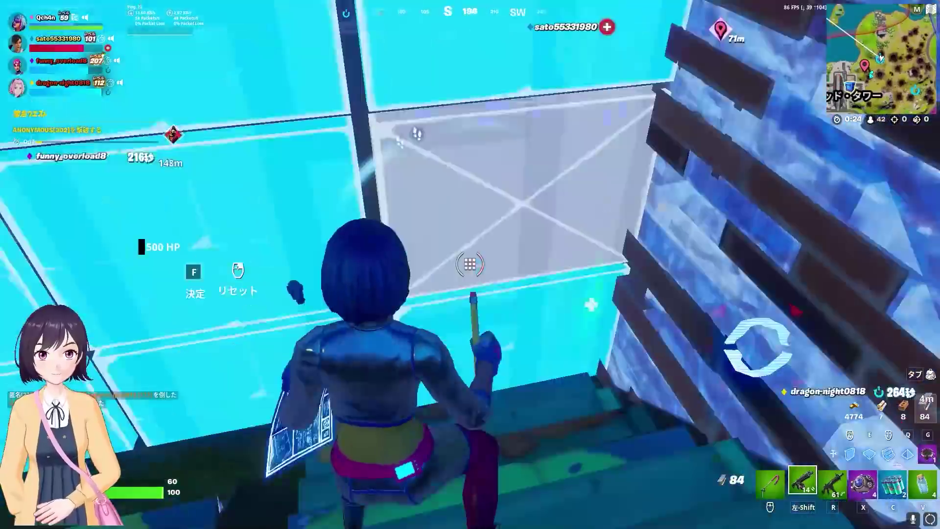
key("f")
key("f")
left_click(471, 265)
left_click(470, 264)
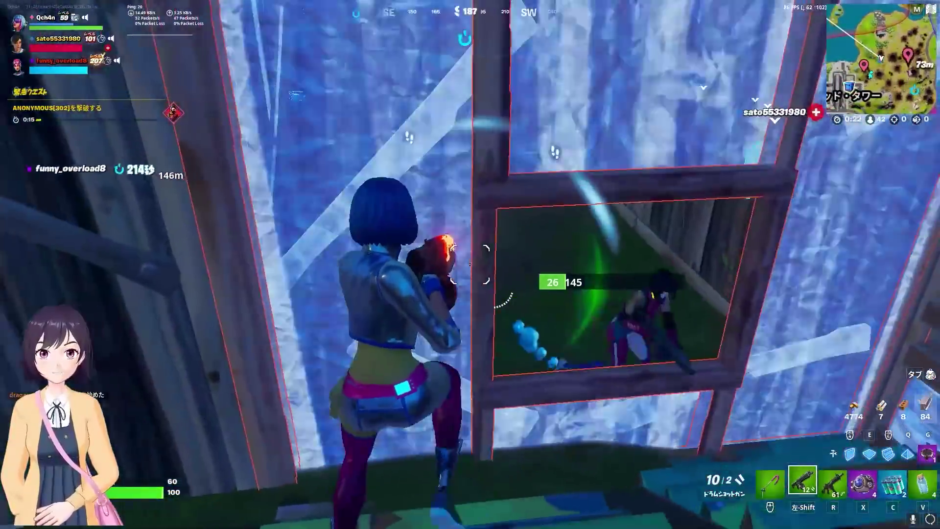
left_click(470, 264)
left_click(470, 264)
left_click(470, 264)
left_click(470, 264)
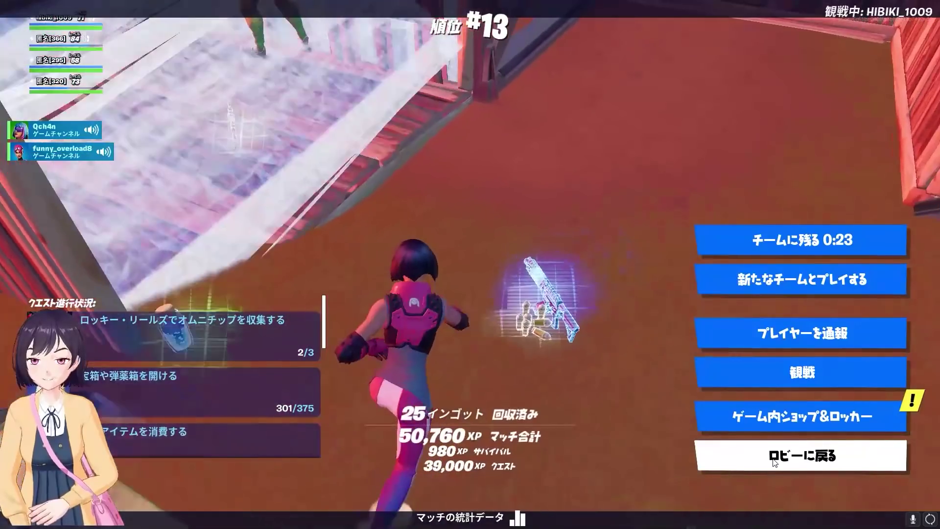
left_click(774, 460)
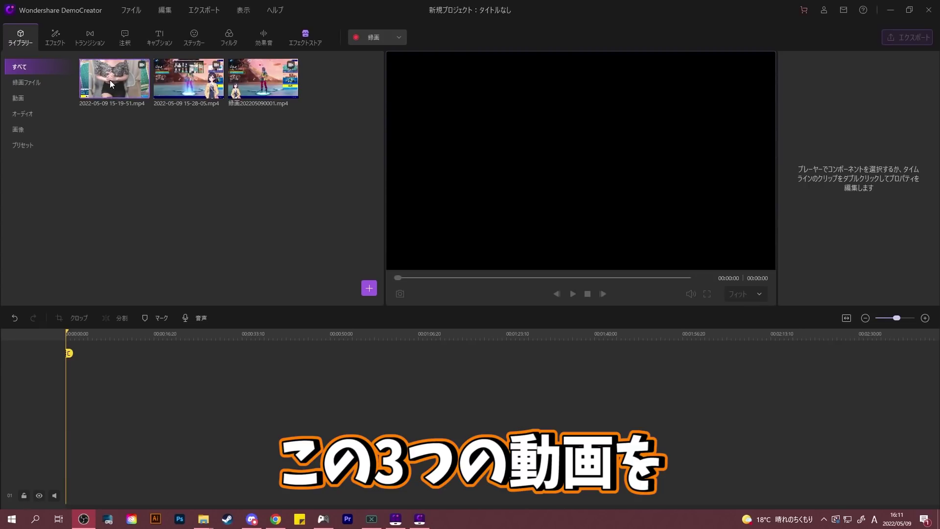
In DemoCreator, place the three library recordings one after another on a single timeline track and return the playhead to the start
left_click_drag(109, 81, 82, 431)
left_click_drag(188, 78, 164, 463)
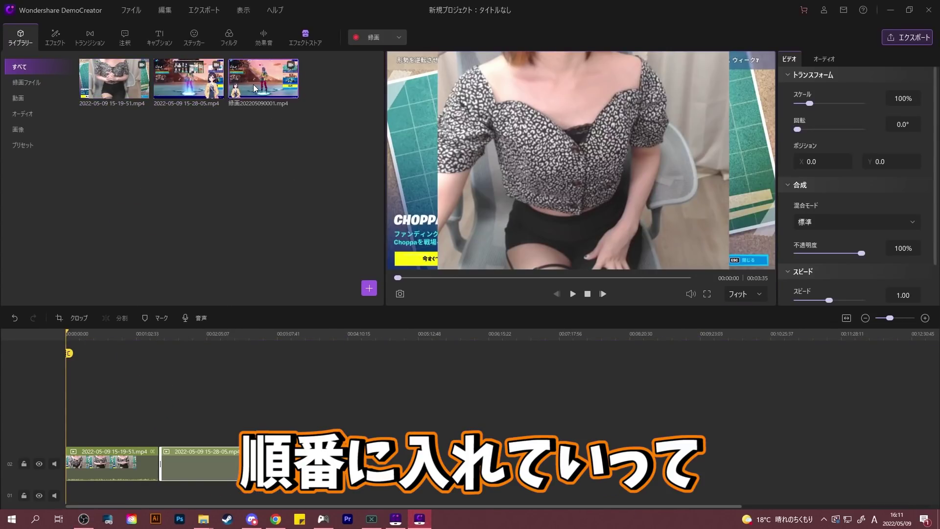
left_click_drag(254, 84, 368, 483)
left_click_drag(373, 392, 196, 424)
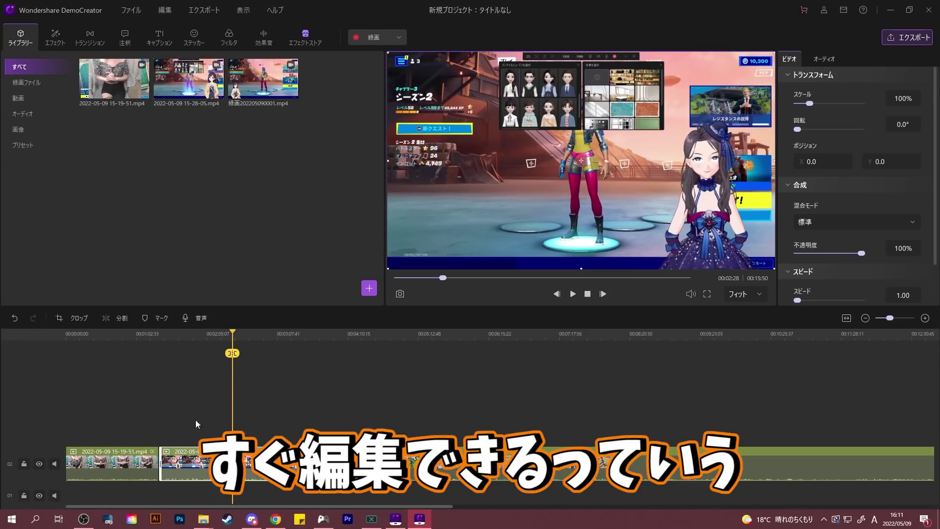
left_click_drag(228, 334, 48, 340)
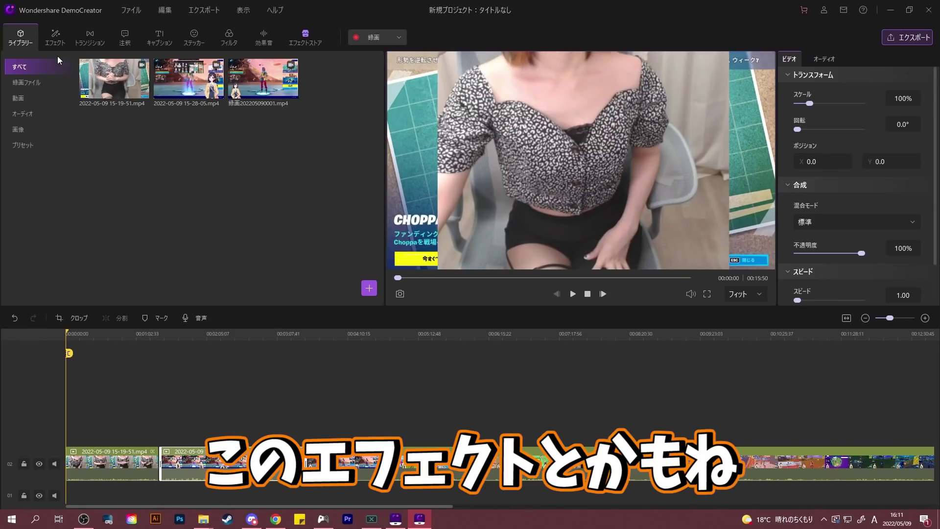
Look through the アドバンスド effects and the アニメーションテキスト effects
left_click(55, 38)
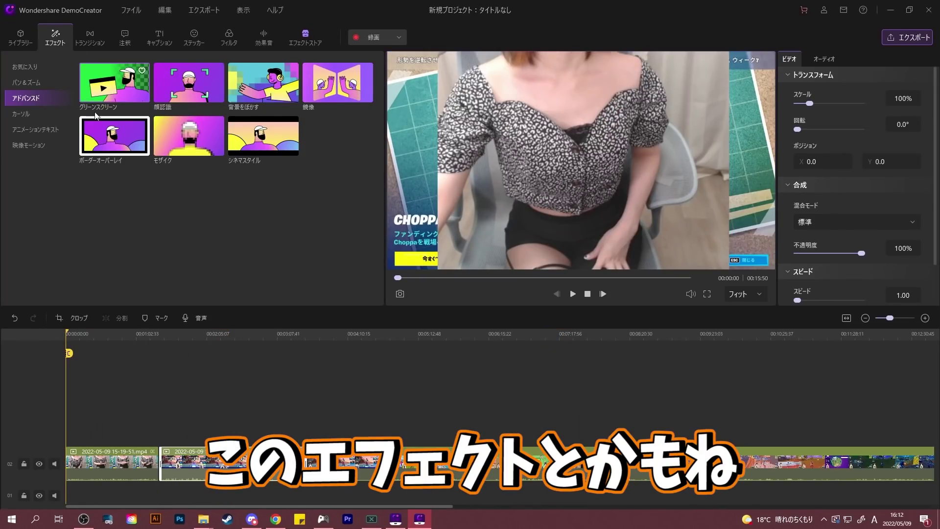
left_click(189, 136)
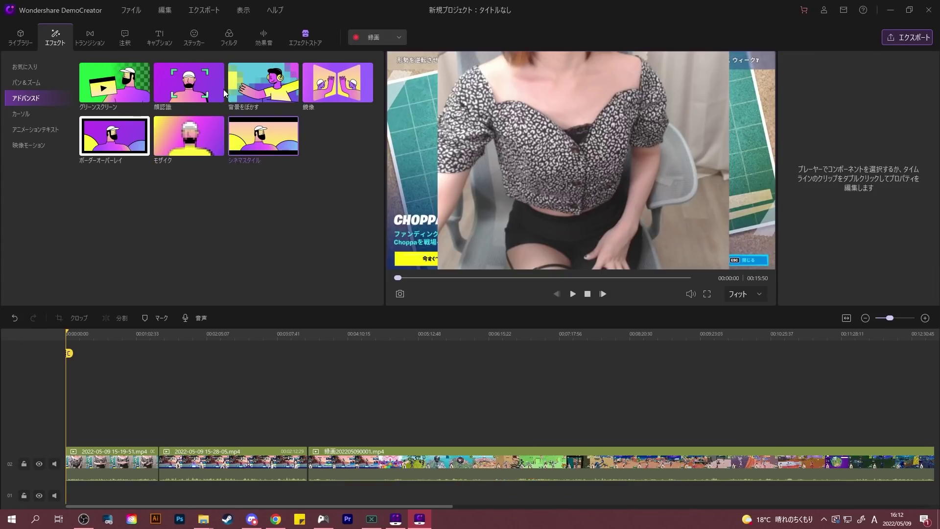
left_click(44, 130)
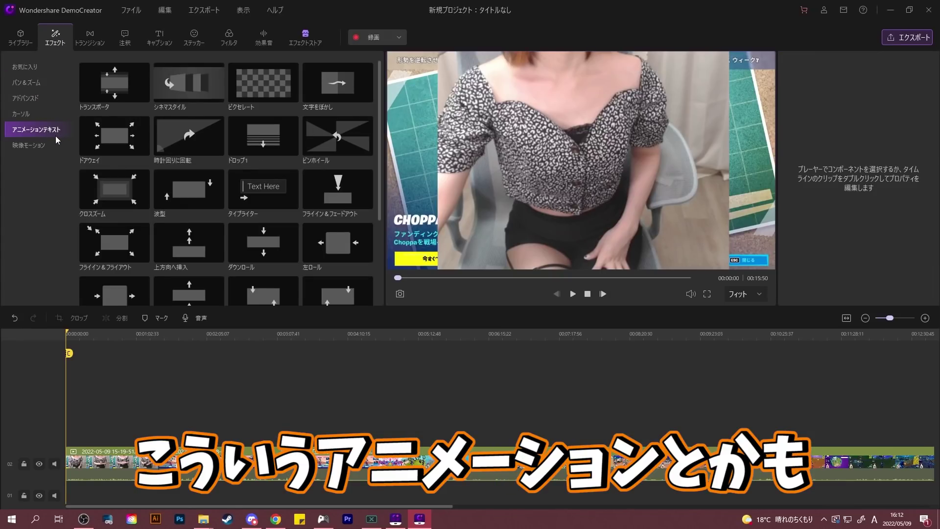
scroll(261, 257, "down", 3)
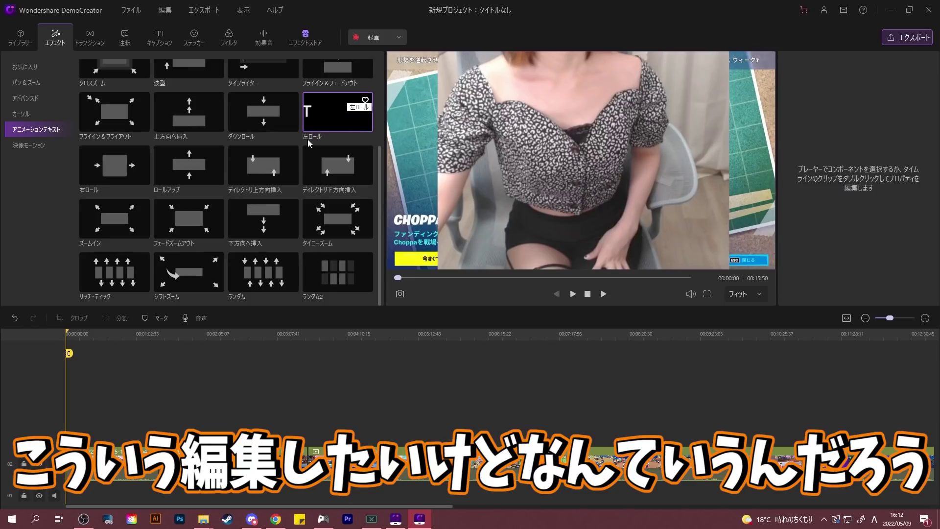
scroll(173, 151, "up", 1)
scroll(172, 149, "up", 1)
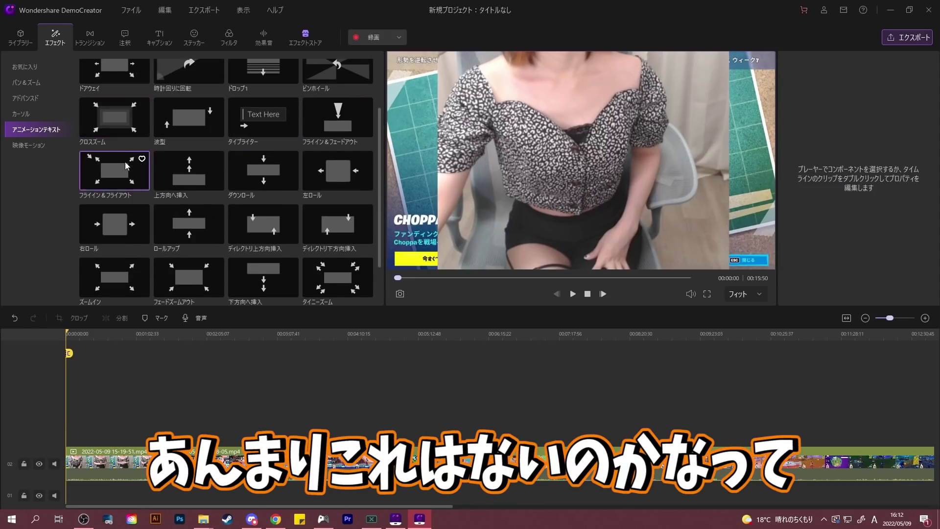
scroll(118, 128, "up", 2)
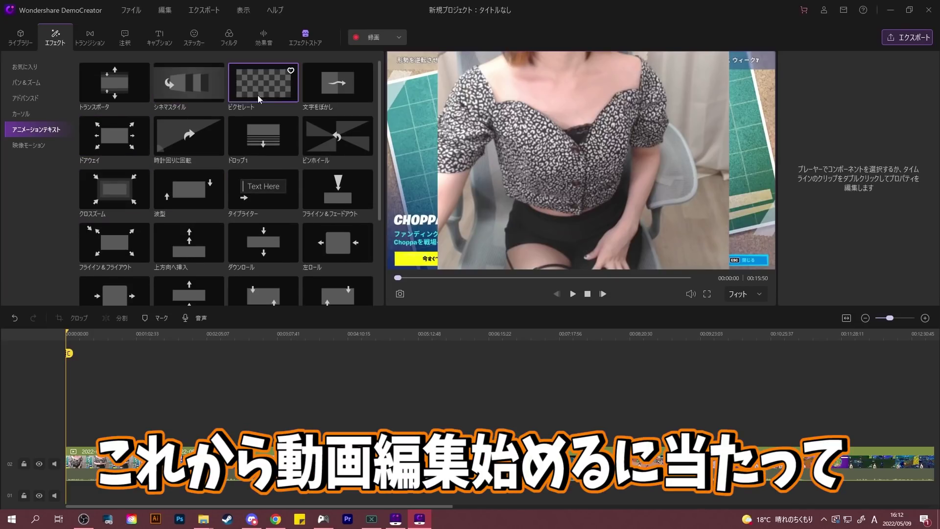
Try to apply the 文字をぼかし animation to the first clip and play it back
left_click_drag(328, 105, 89, 451)
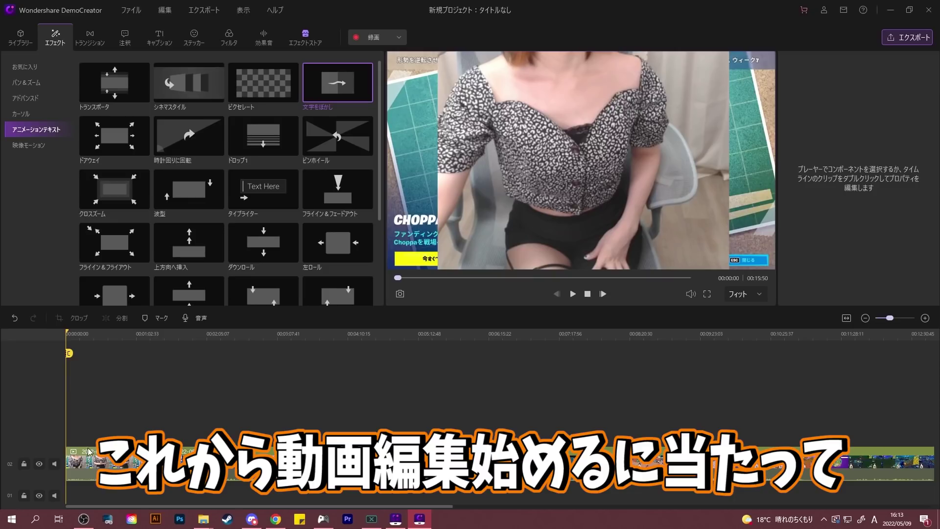
left_click(572, 294)
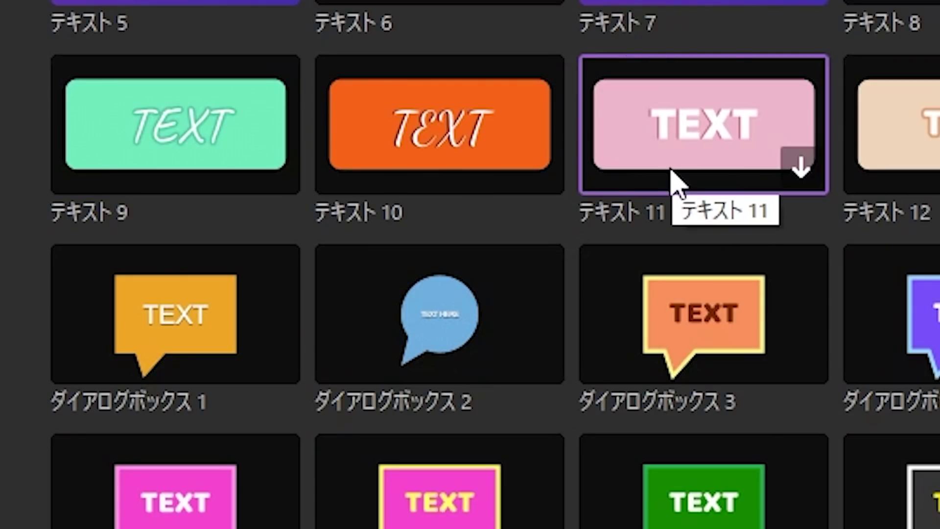
left_click(797, 165)
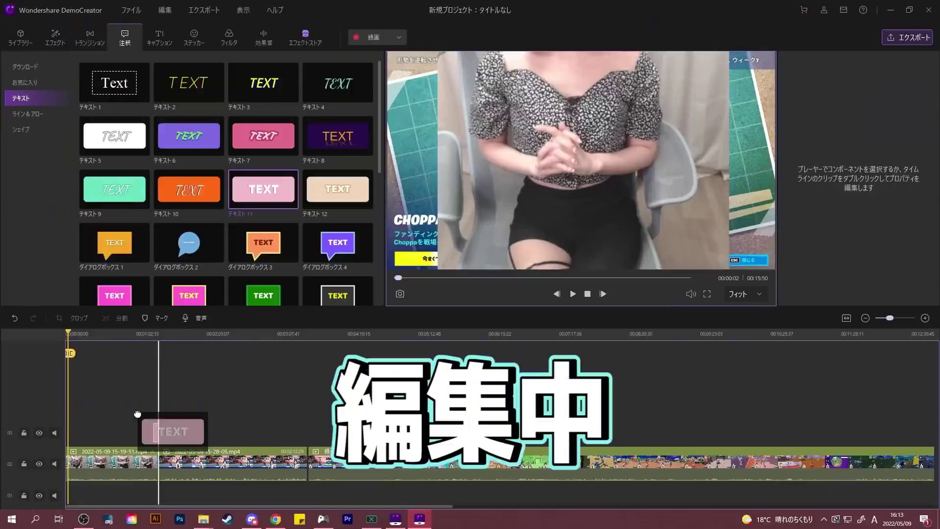
Add the テキスト 11 title at the start of the timeline, move it to the lower part of the frame, and preview it
left_click_drag(138, 415, 69, 431)
left_click_drag(638, 175, 639, 245)
left_click(65, 335)
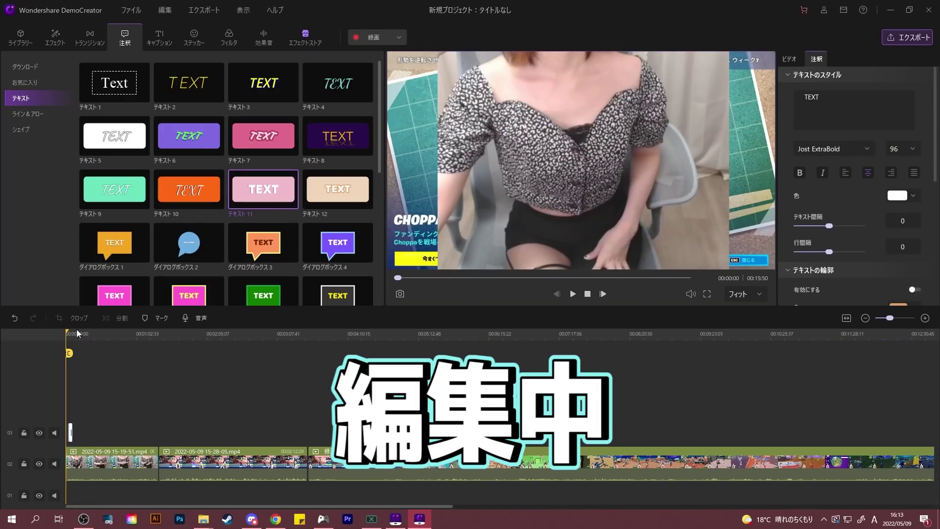
left_click(574, 295)
left_click(71, 334)
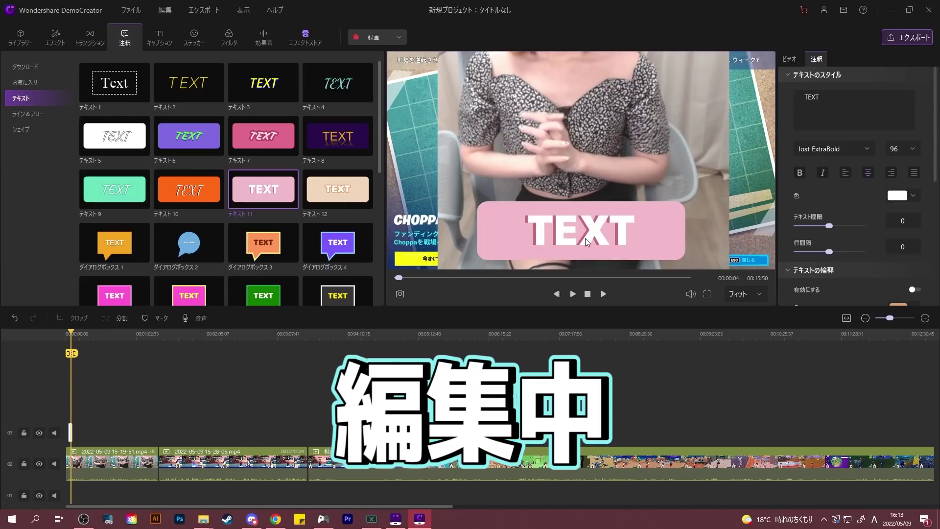
Replace the placeholder text of the pink title with the streamer's nickname
double_click(629, 236)
key("BackSpace")
key("BackSpace")
key("BackSpace")
key("BackSpace")
type("きゅーちゃん")
Change the title's font to a heavy, rounded Japanese display typeface and preview the title
left_click(843, 149)
left_click(842, 164)
scroll(835, 223, "up", 15)
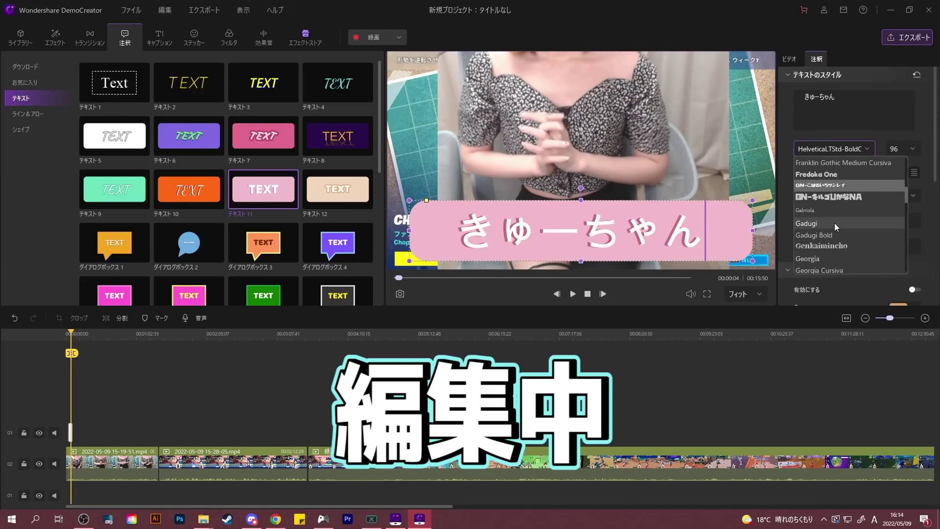
scroll(833, 226, "down", 15)
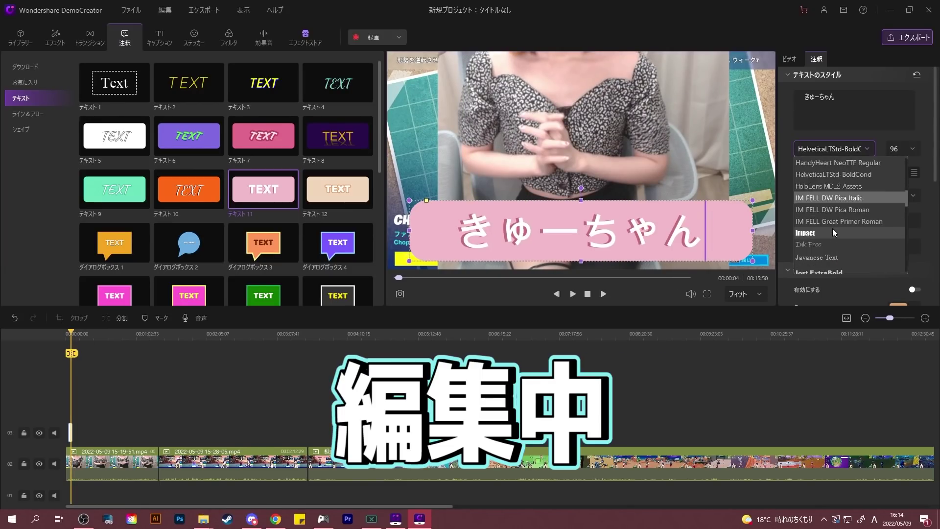
scroll(834, 232, "down", 10)
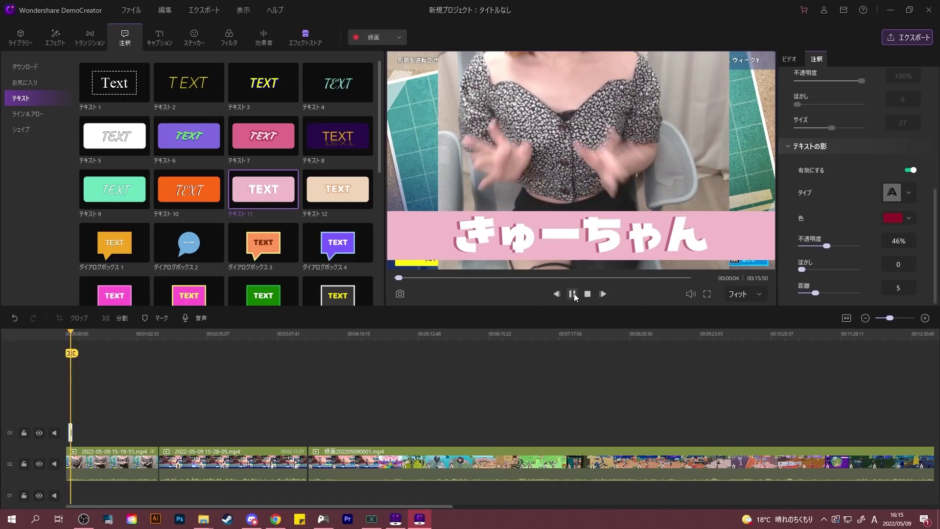
left_click(572, 294)
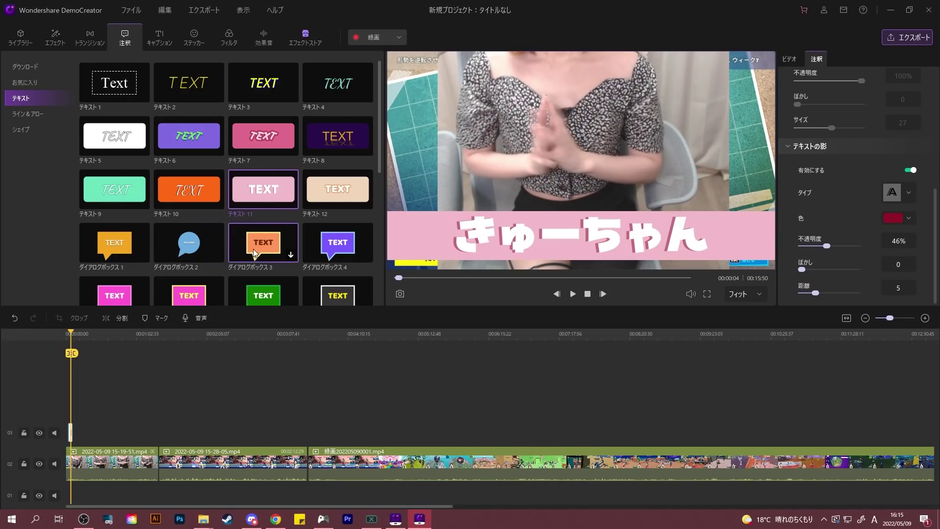
Browse the text annotations, add the 中空の矢印 annotation at about 20 seconds above the first clip, and preview its animation
scroll(216, 245, "down", 5)
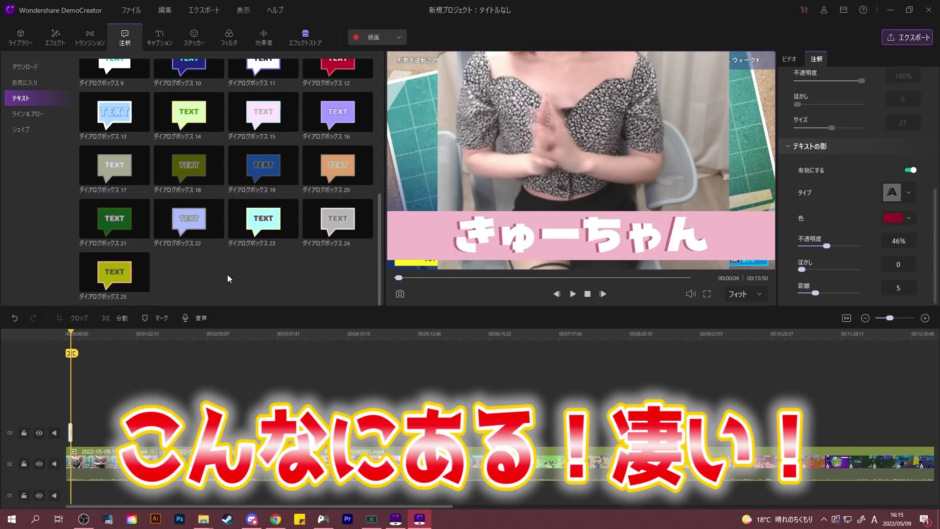
scroll(231, 278, "up", 5)
left_click(39, 114)
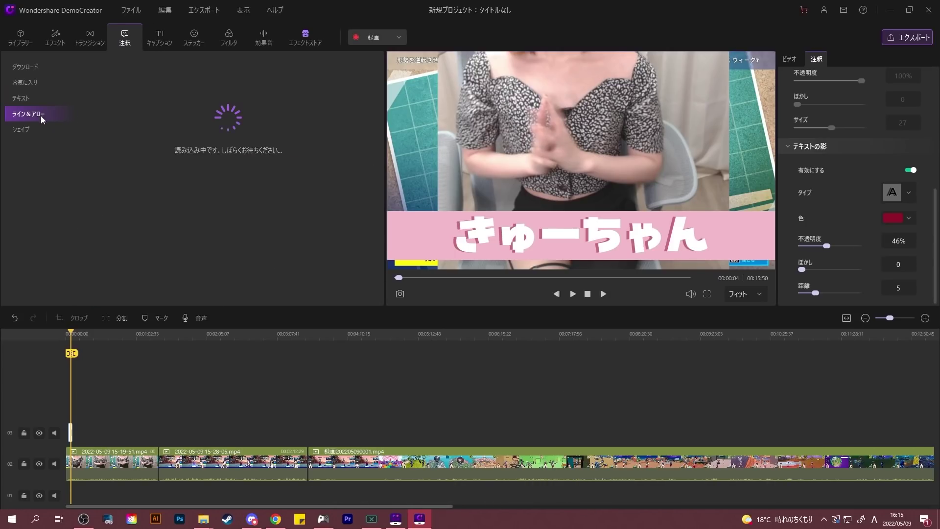
left_click_drag(189, 195, 91, 440)
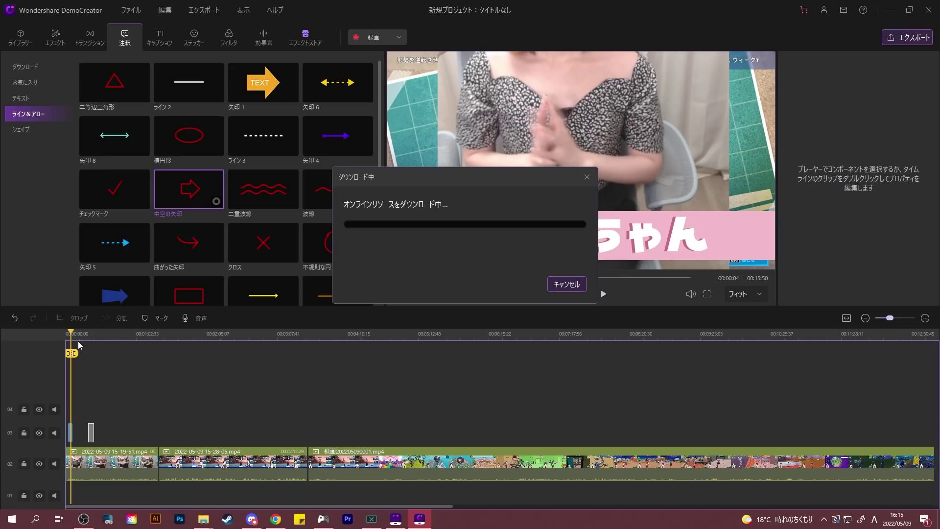
left_click_drag(71, 336, 89, 336)
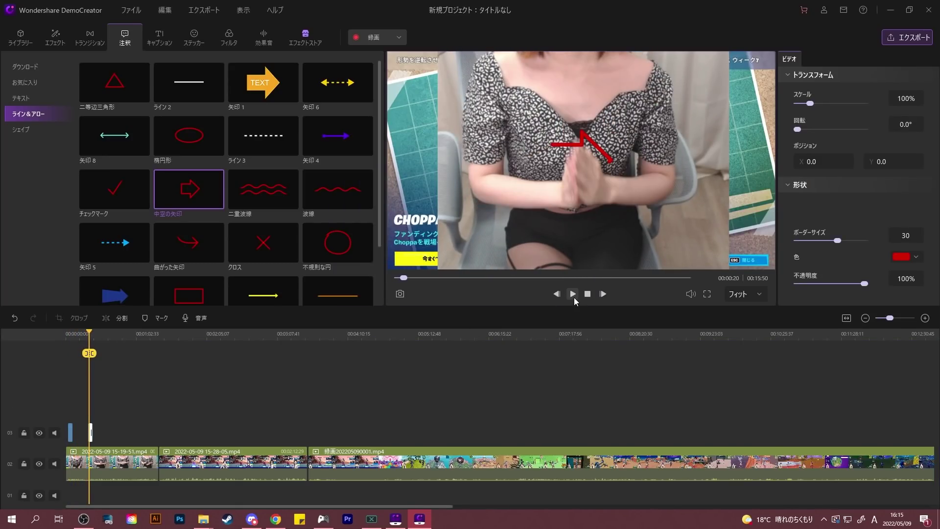
left_click(572, 295)
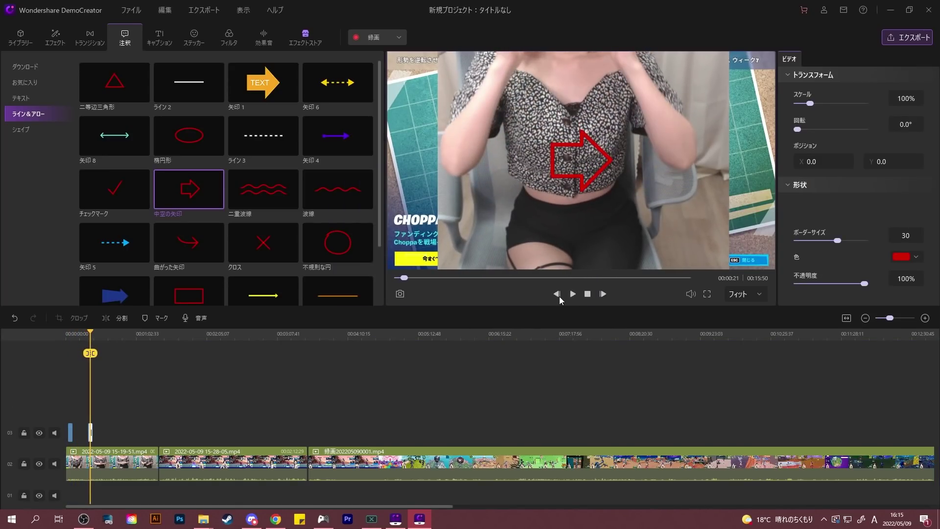
Add the 不規則な楕円 annotation at about 56 seconds above the first clip, scale it to 77%, and open the シェイプ annotations
left_click_drag(90, 334, 97, 333)
scroll(243, 155, "down", 2)
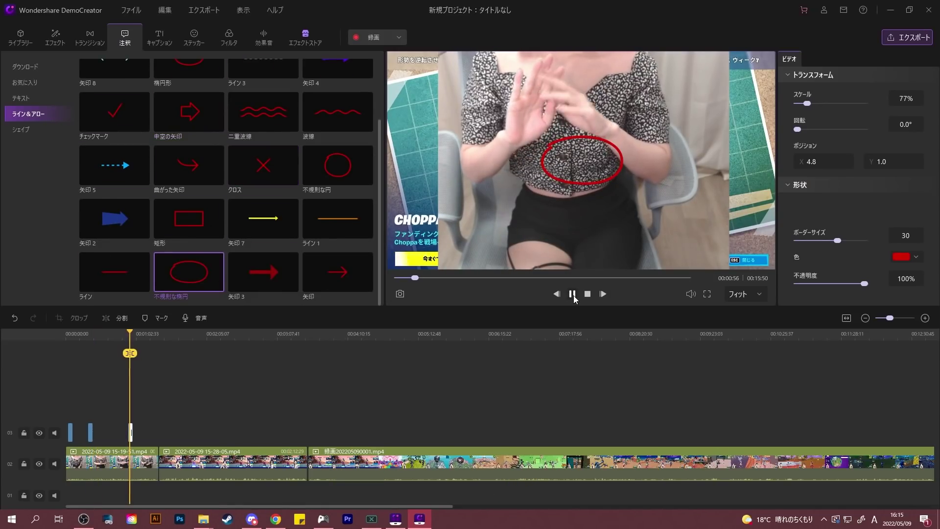
left_click(41, 132)
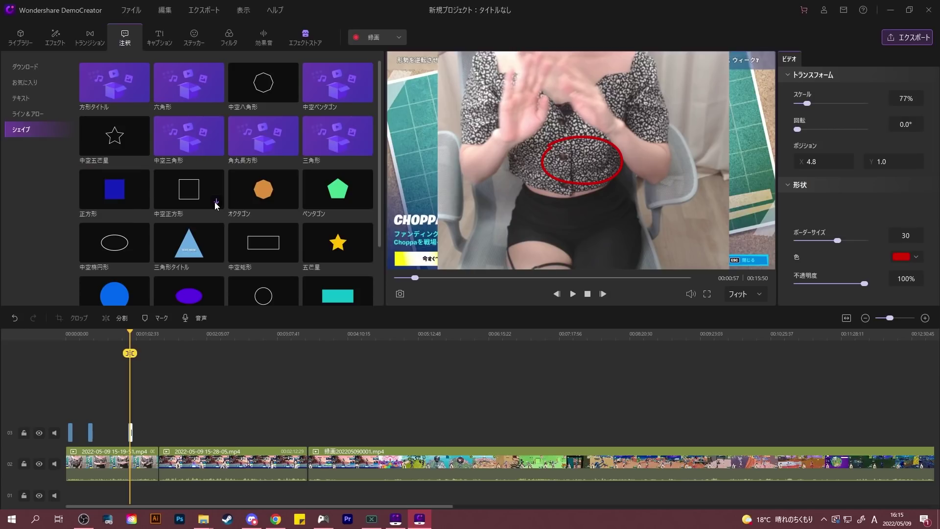
Browse the シェイプ annotations and the オープニング caption templates
scroll(230, 215, "down", 2)
scroll(228, 217, "up", 2)
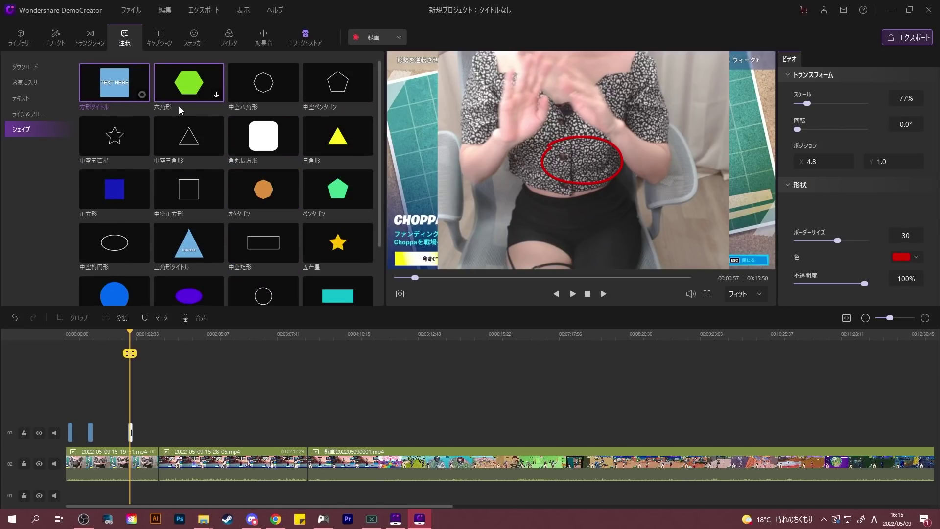
left_click(162, 40)
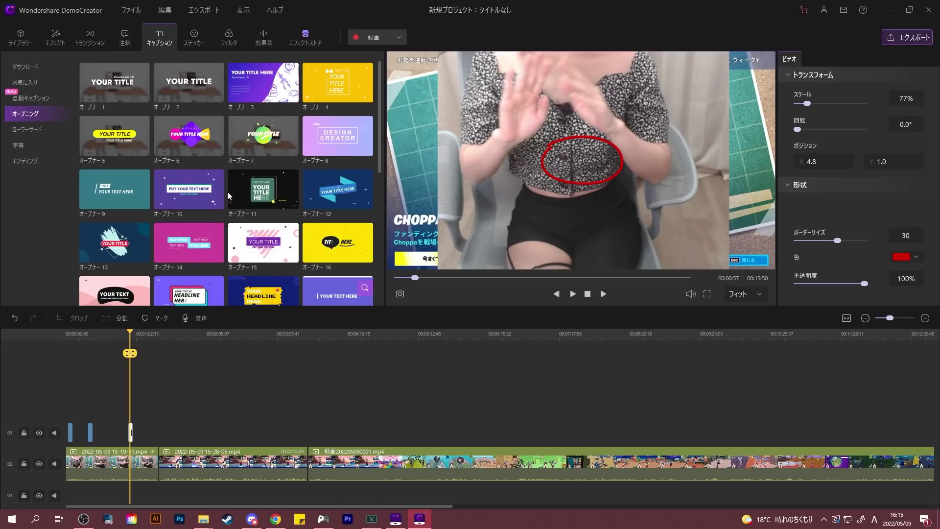
scroll(227, 191, "down", 2)
scroll(233, 199, "down", 3)
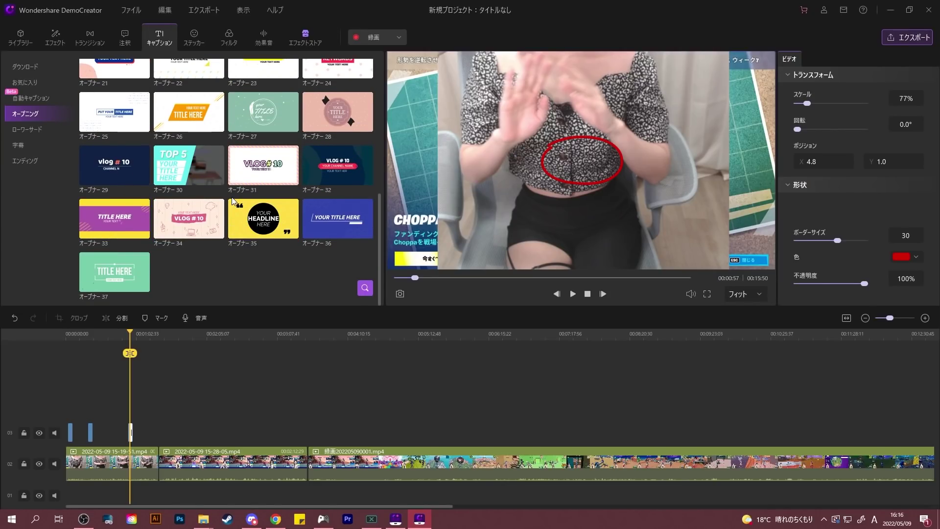
Browse the おすすめ stickers through to the end of the collection
left_click(194, 37)
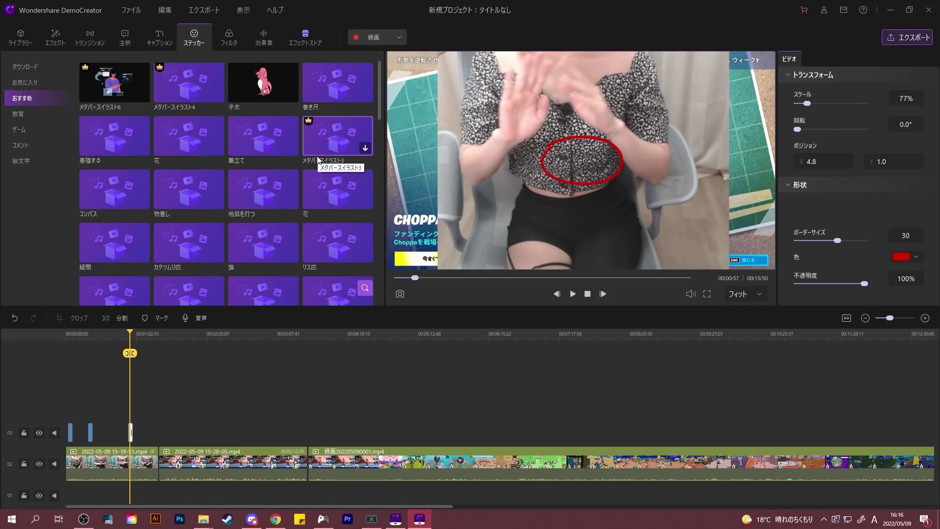
scroll(217, 142, "down", 3)
scroll(217, 139, "down", 5)
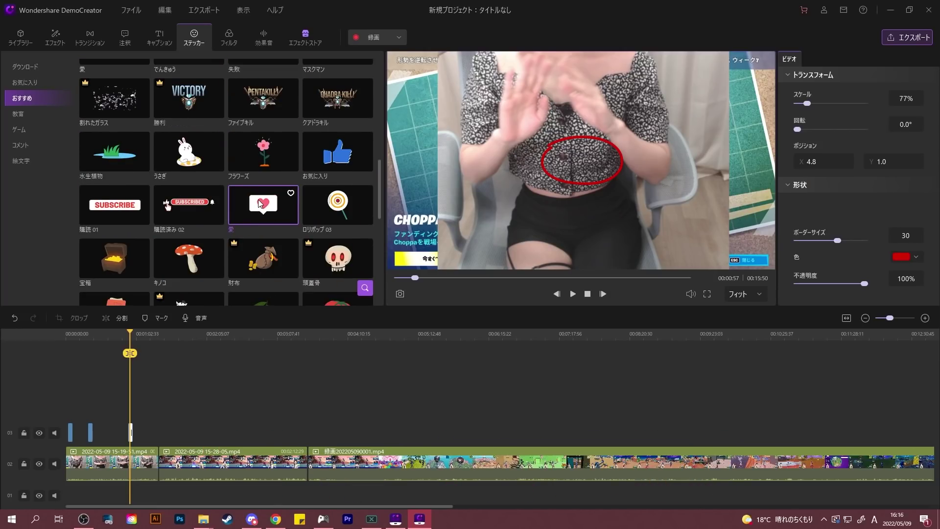
mouse_move(258, 190)
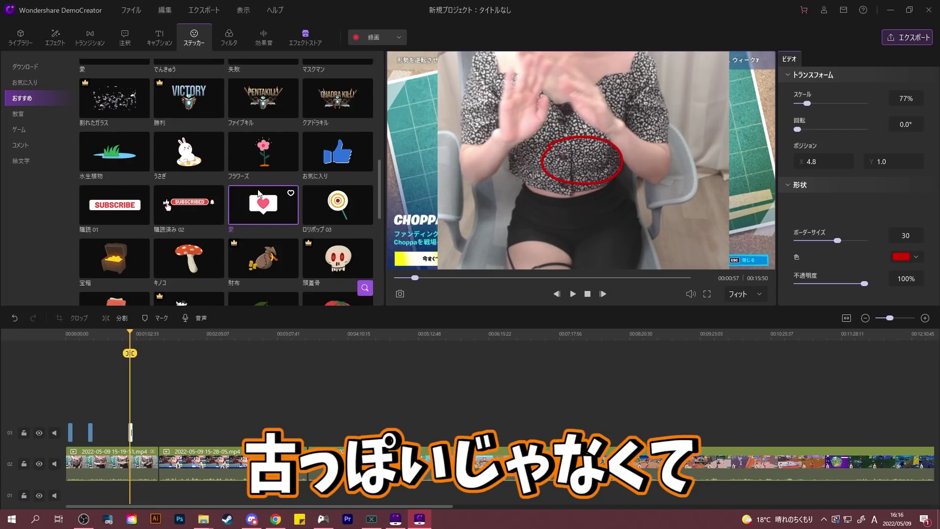
scroll(254, 223, "down", 10)
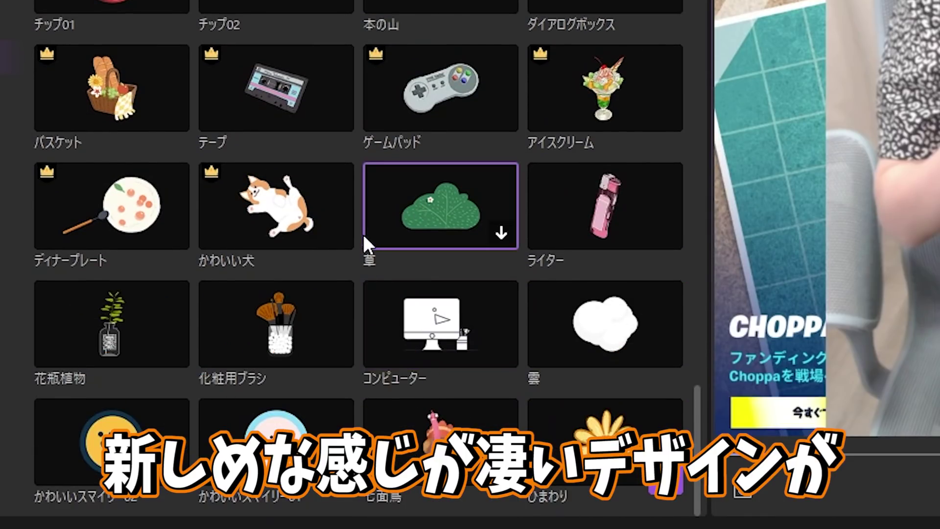
Add the プレクサス粒子 filter above the first clip at about 1:02, just after the ellipse annotation
left_click(237, 41)
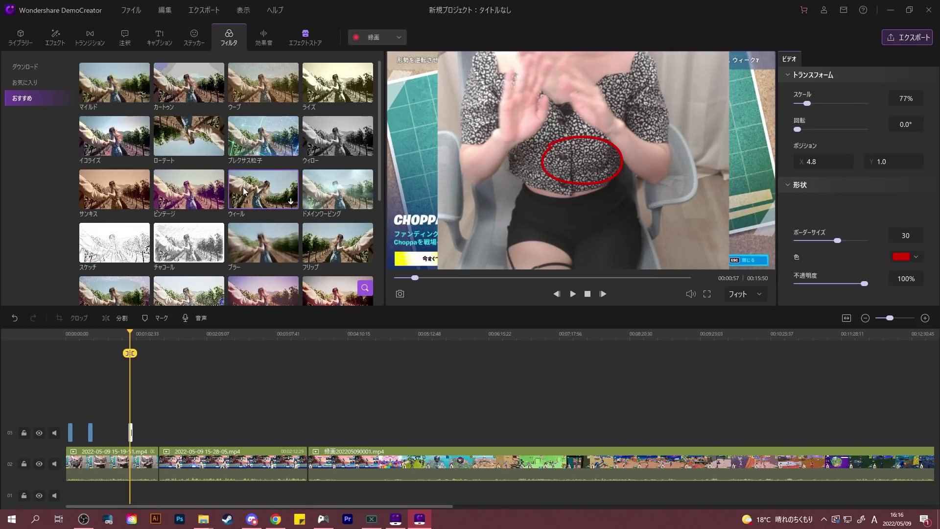
left_click_drag(259, 168, 143, 415)
left_click_drag(149, 438, 130, 438)
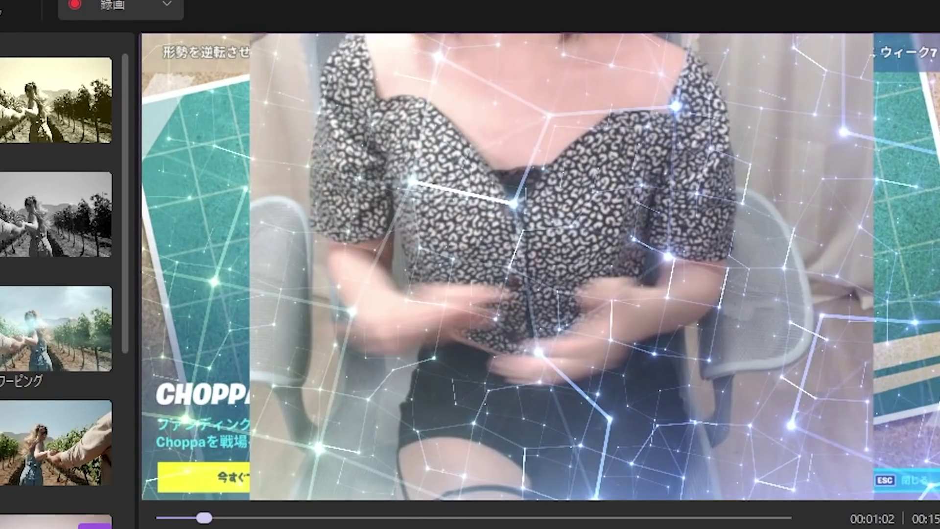
Look through the sound effect categories, including 自然, and the seasonal packs in the effect store
left_click(264, 38)
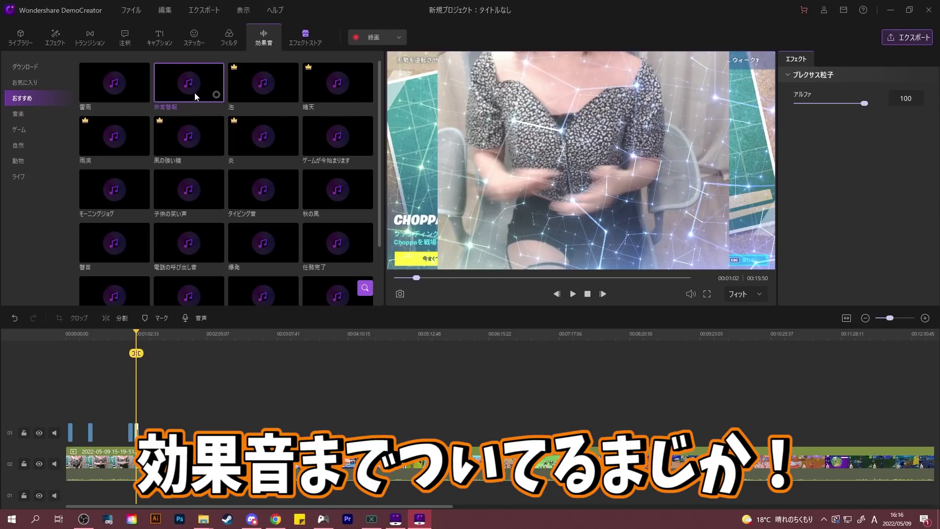
left_click(228, 39)
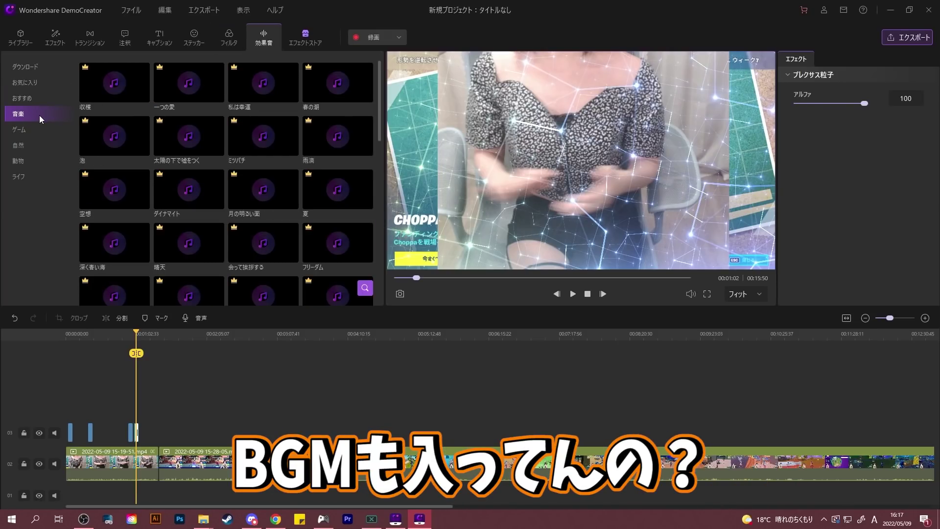
left_click(27, 130)
left_click(27, 161)
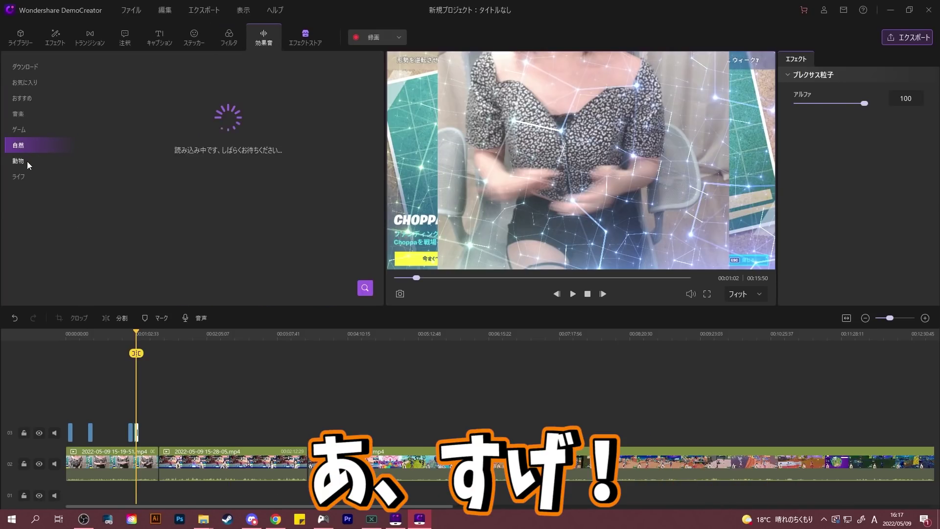
left_click(305, 37)
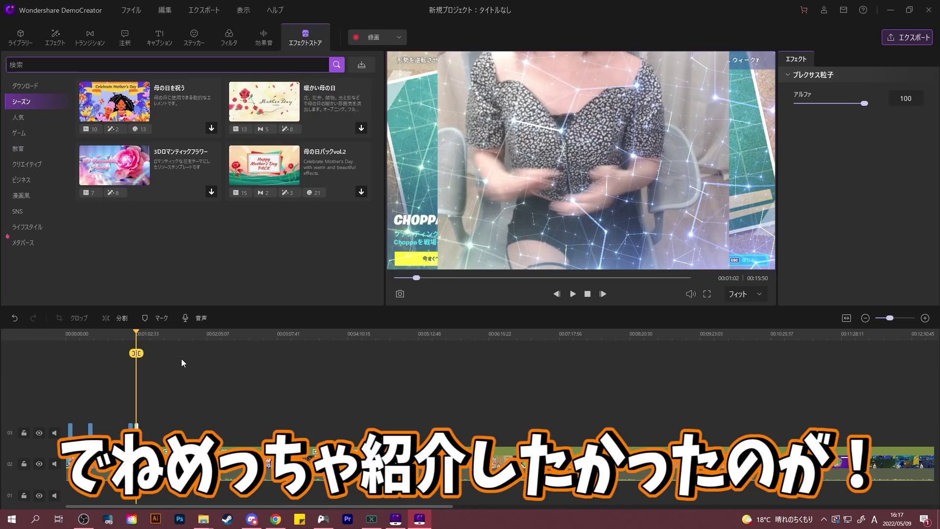
Play part of the timeline's opening, and review the first clip's noise removal and voice changer audio settings
left_click_drag(137, 334, 74, 334)
left_click(573, 294)
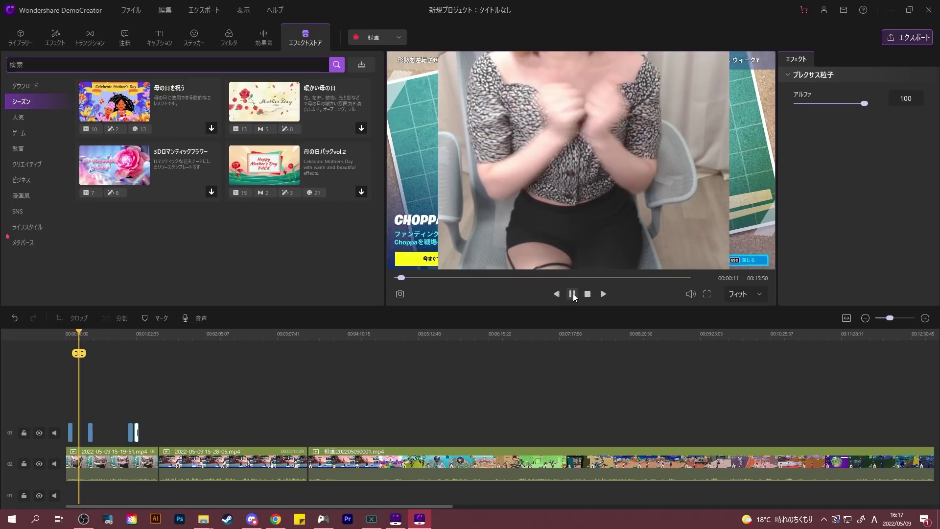
left_click(573, 294)
left_click_drag(75, 330, 69, 330)
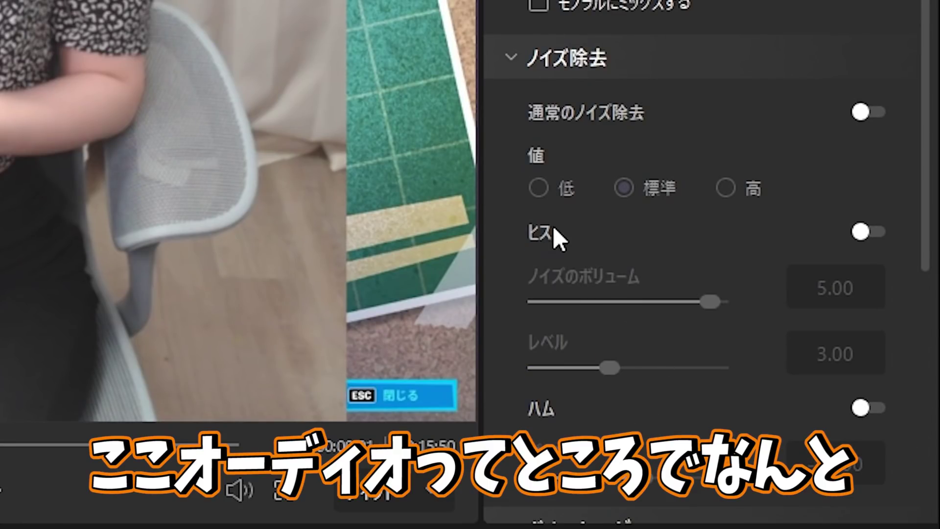
scroll(681, 245, "down", 6)
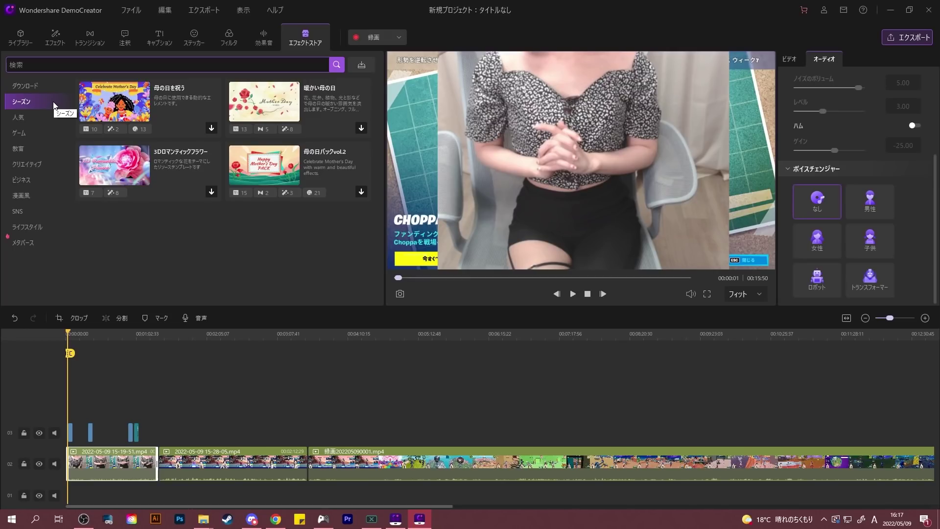
Look over the transitions, annotations, media library, captions and text annotation presets again
left_click(86, 48)
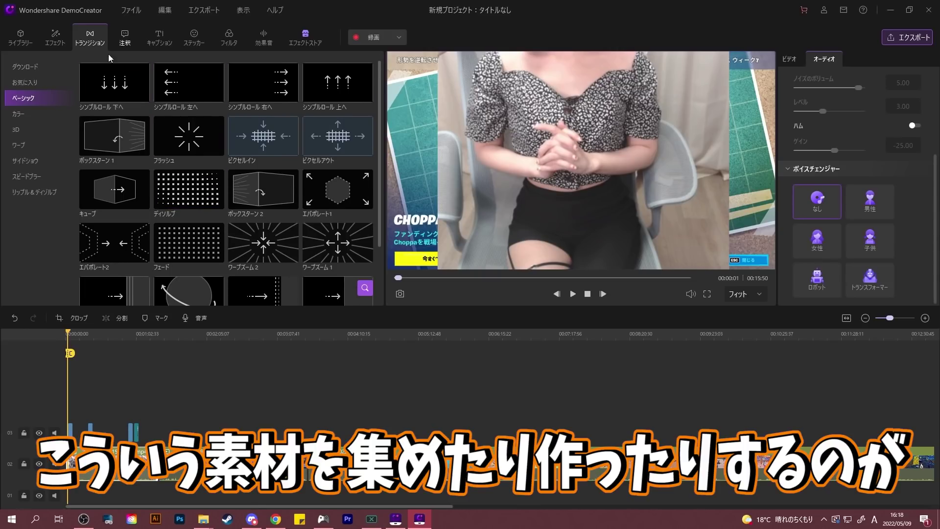
left_click(23, 112)
left_click(122, 38)
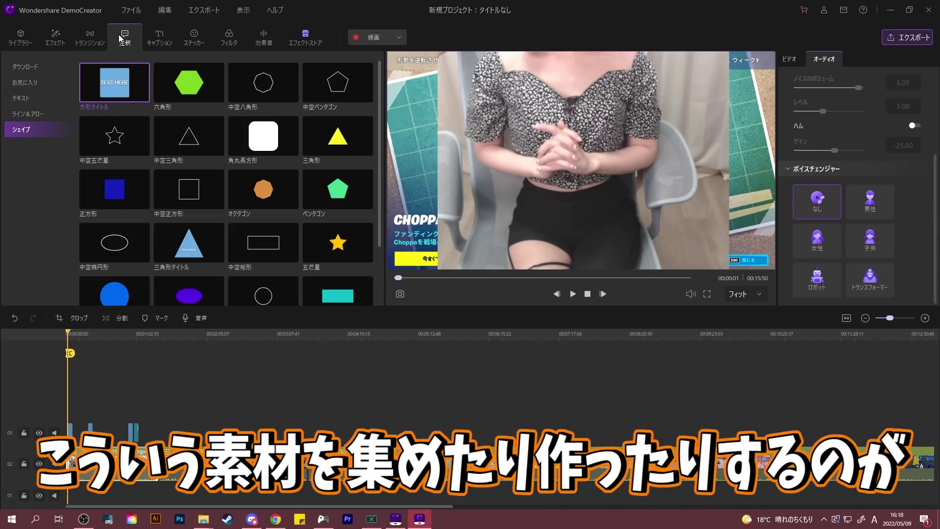
left_click(63, 45)
left_click(27, 40)
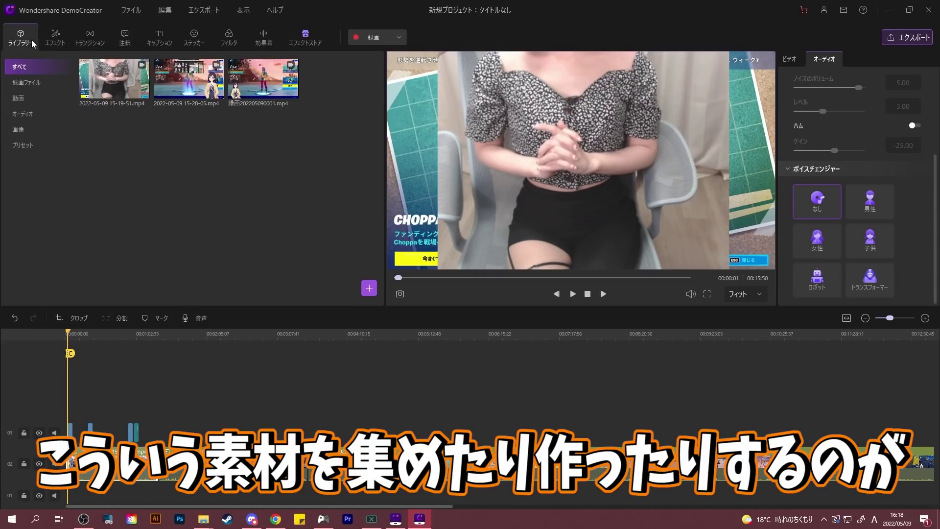
left_click(155, 45)
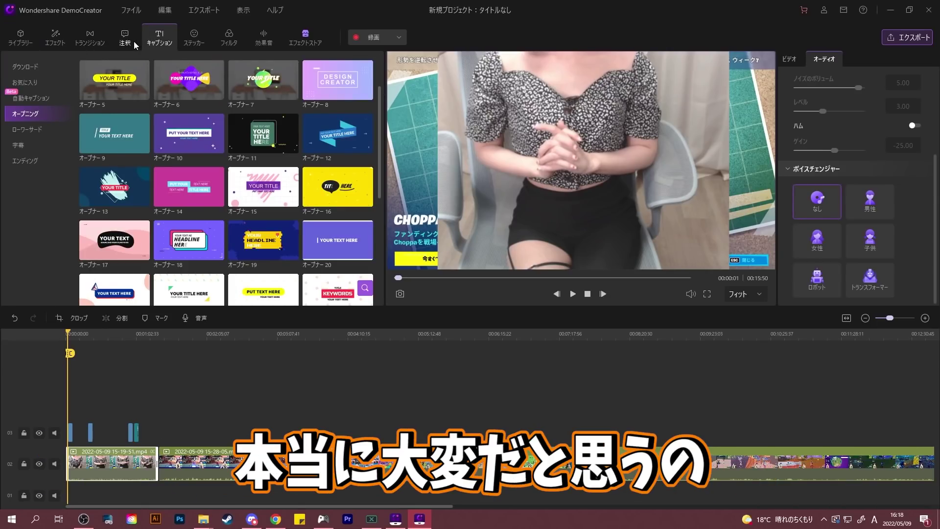
left_click(124, 44)
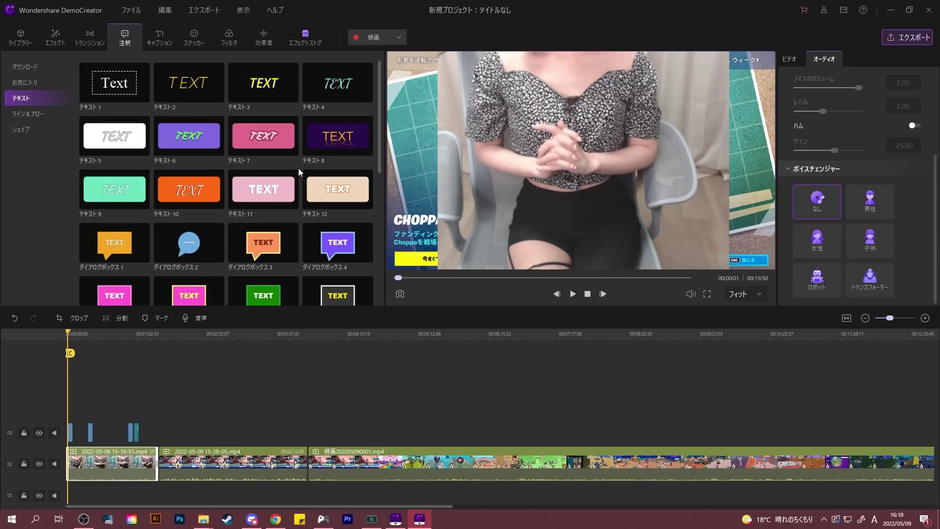
scroll(366, 164, "down", 2)
scroll(265, 205, "up", 1)
scroll(266, 205, "up", 1)
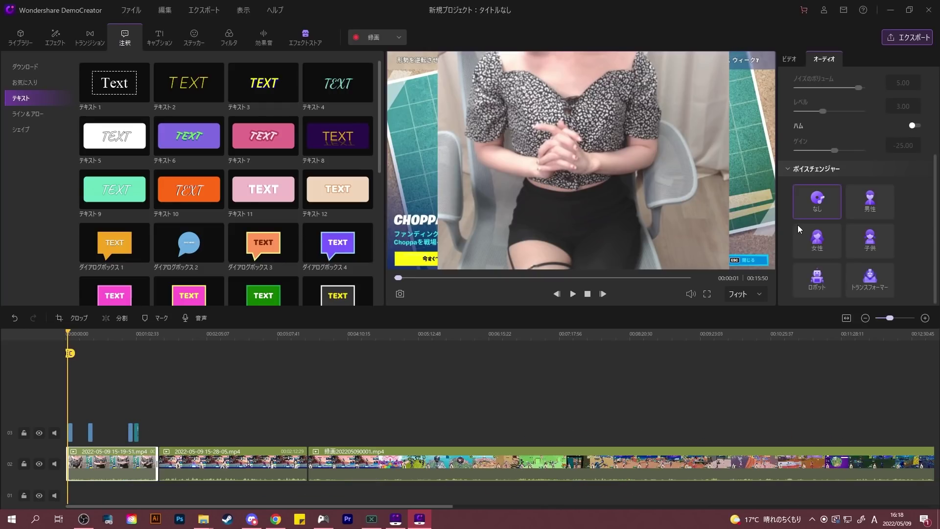
Play the opening with the original voice, and compare it with the first clip's voice changer set to 男性
left_click(573, 295)
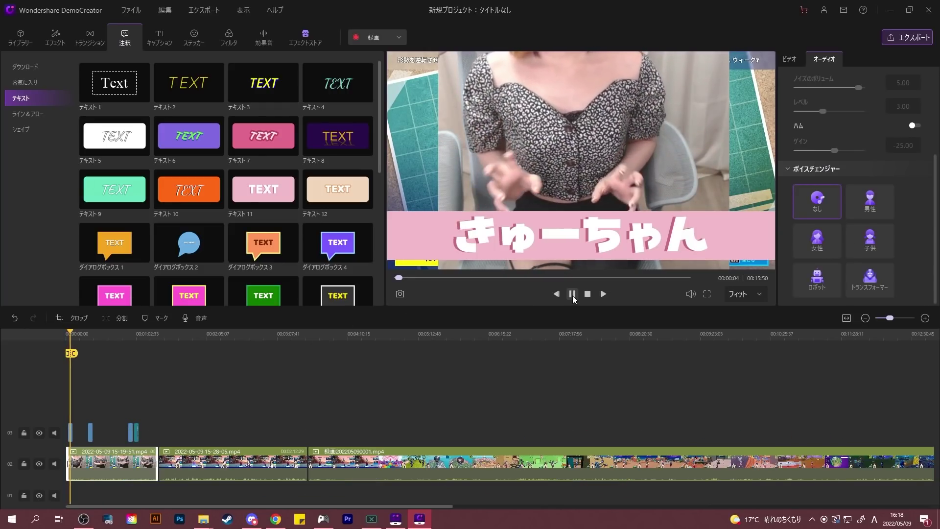
left_click(587, 294)
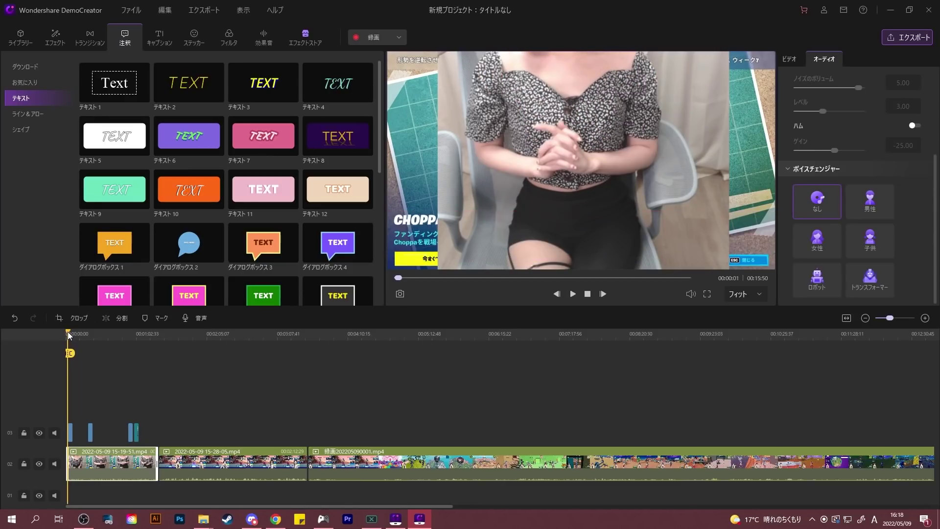
left_click(872, 213)
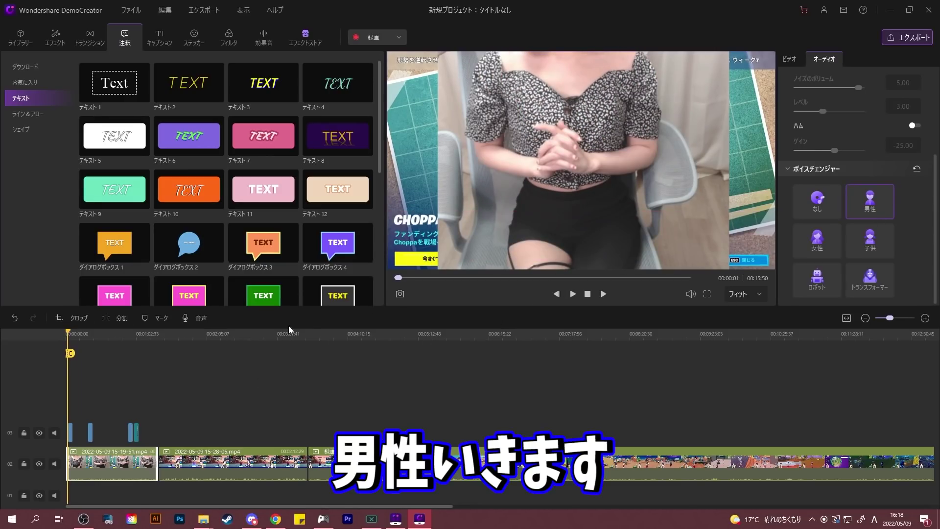
left_click(573, 293)
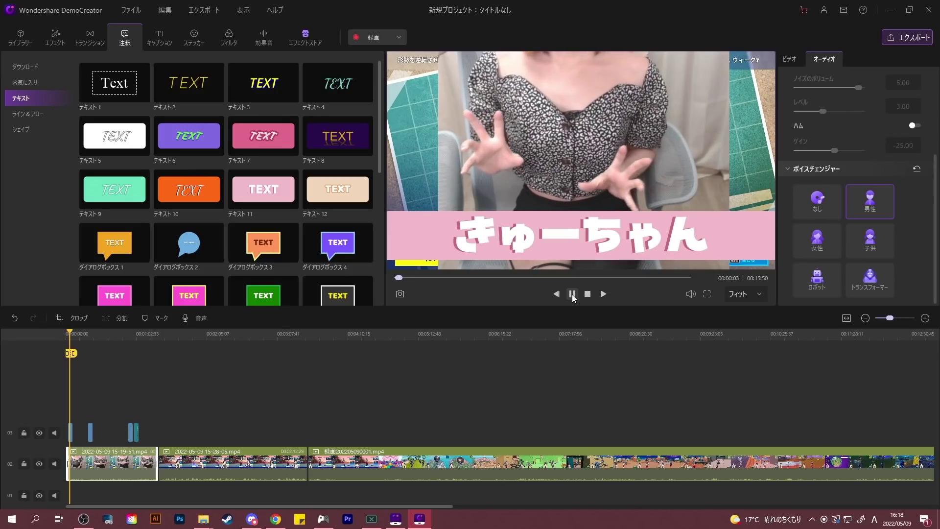
left_click(573, 294)
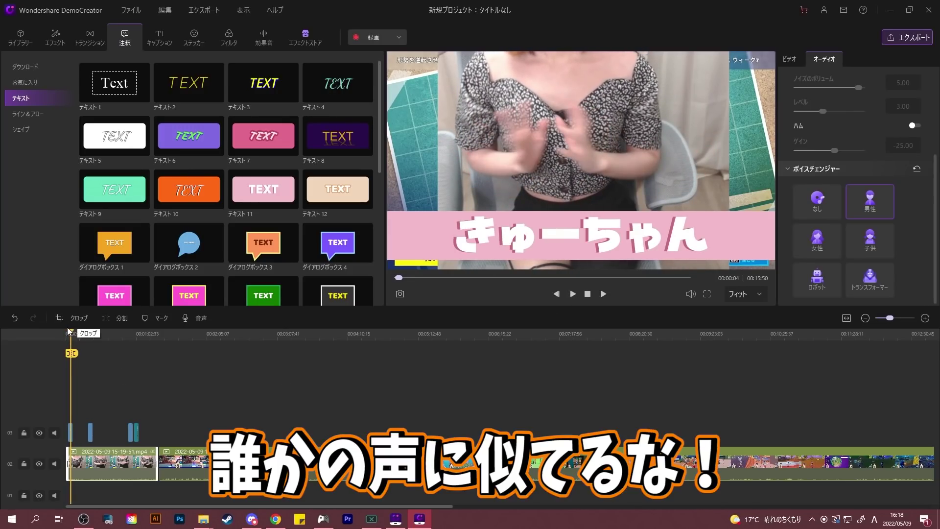
left_click_drag(71, 332, 68, 333)
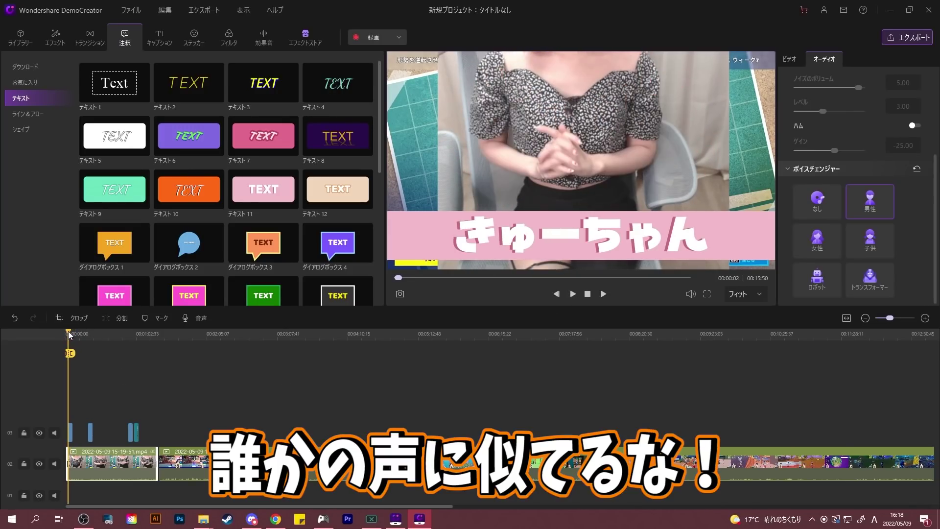
Set the first clip's voice changer to 女性, preview the voice and return to the start
left_click(824, 241)
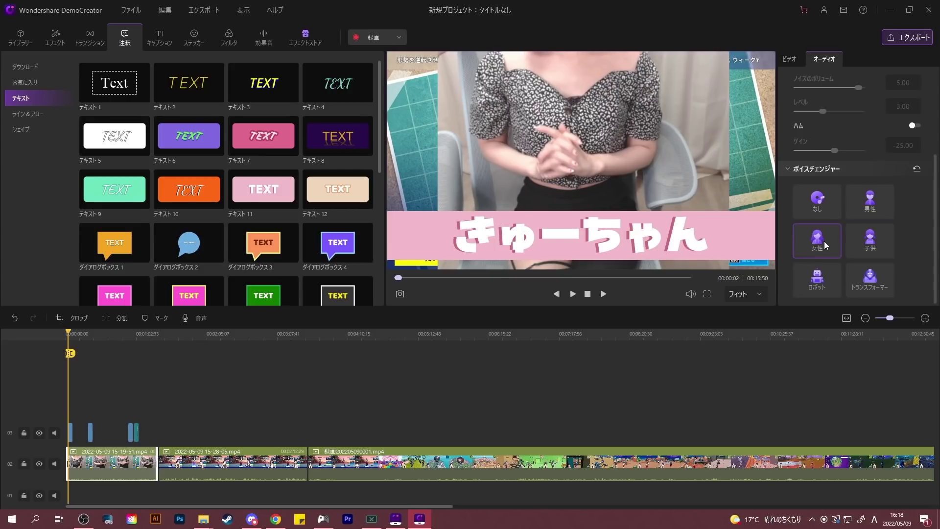
left_click(572, 295)
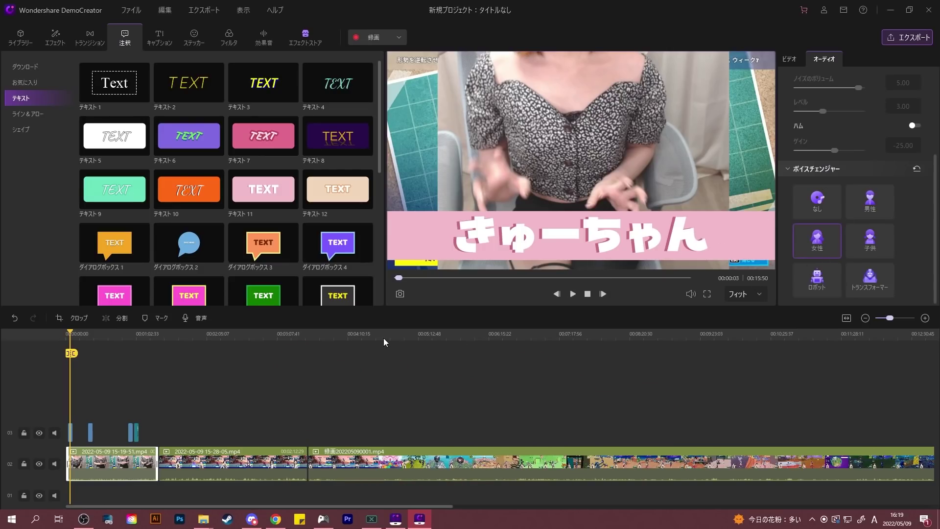
left_click(572, 293)
left_click(572, 294)
left_click(68, 335)
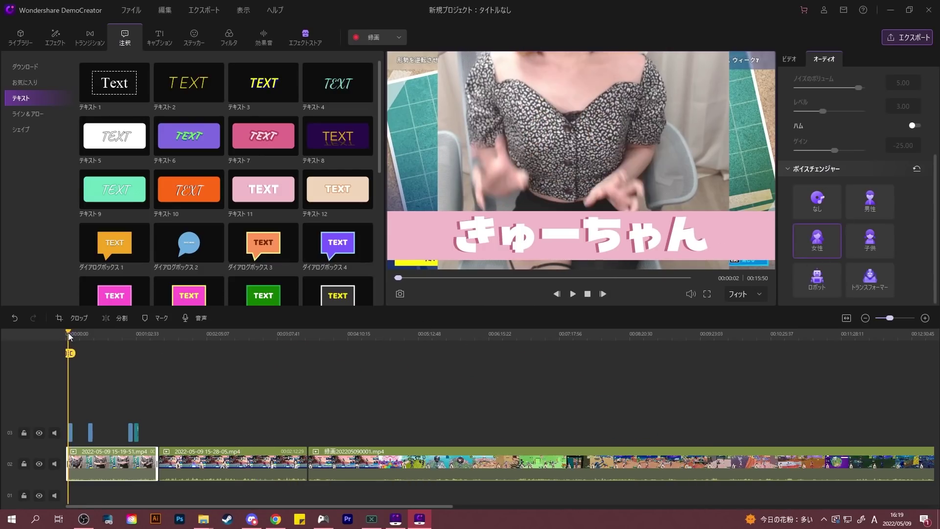
Set the first clip's voice changer to 子供 and preview the voice
left_click(870, 242)
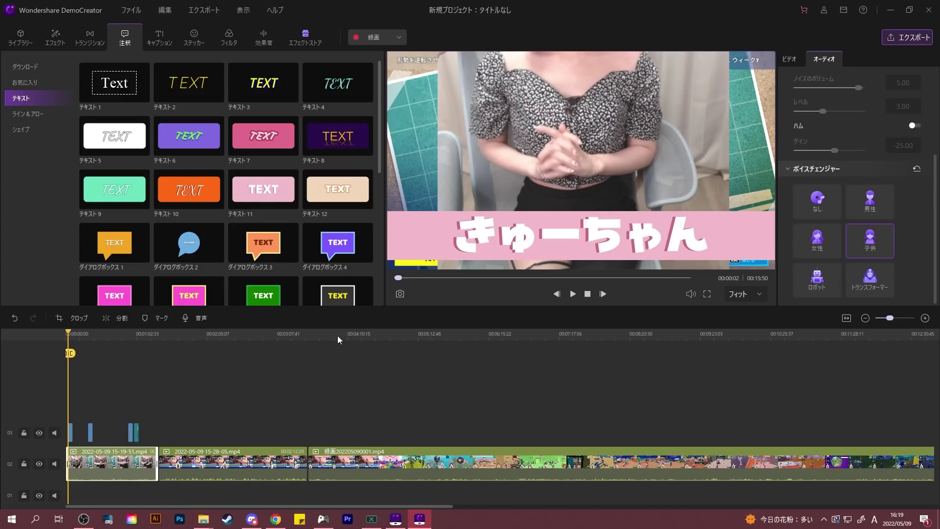
left_click(572, 293)
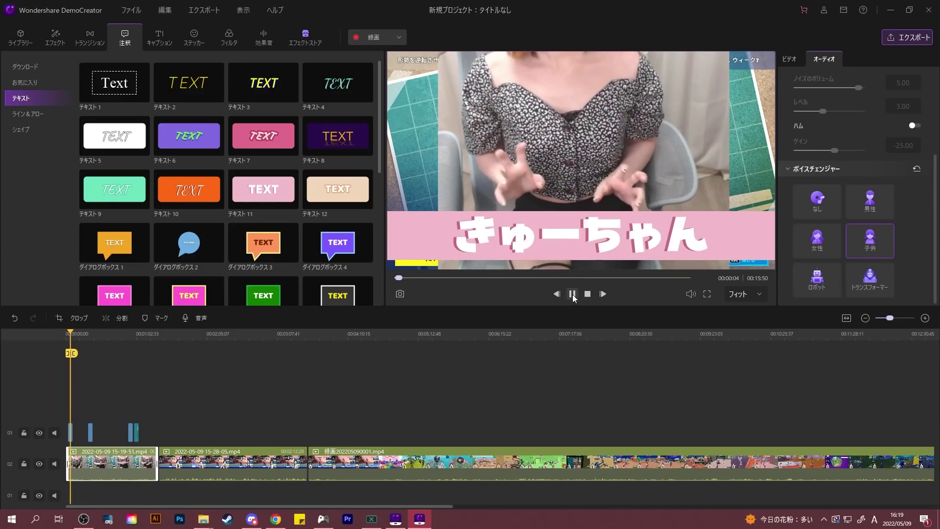
left_click(572, 294)
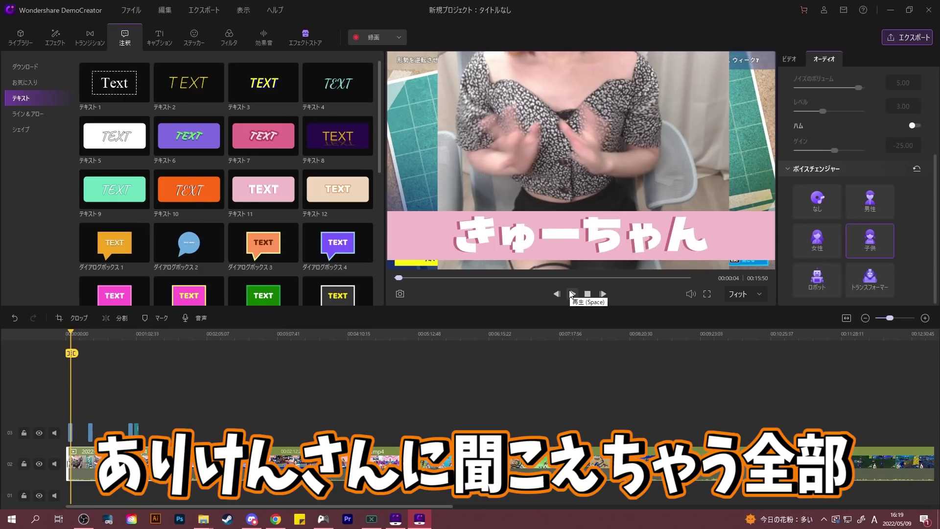
Set the first clip's voice changer to ロボット, preview the voice and move the playhead back to 00:00:03
left_click(816, 282)
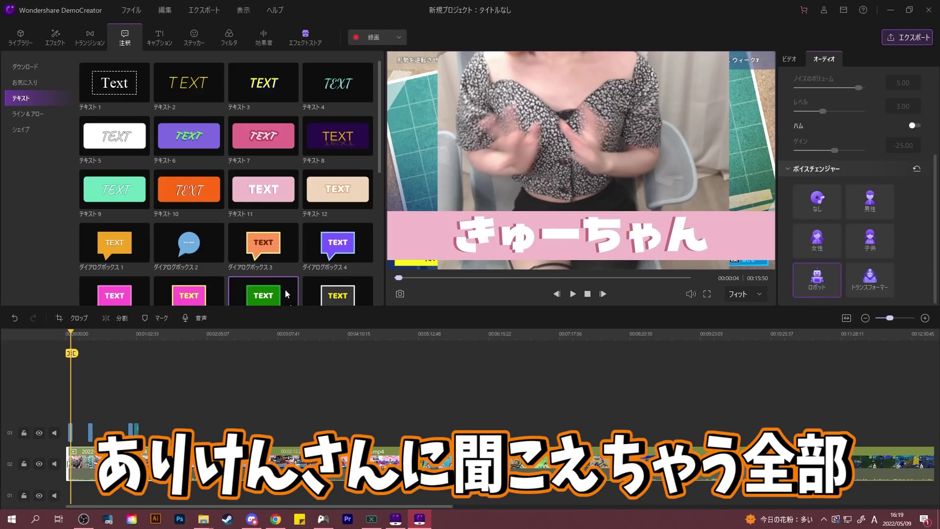
left_click(572, 294)
left_click(574, 293)
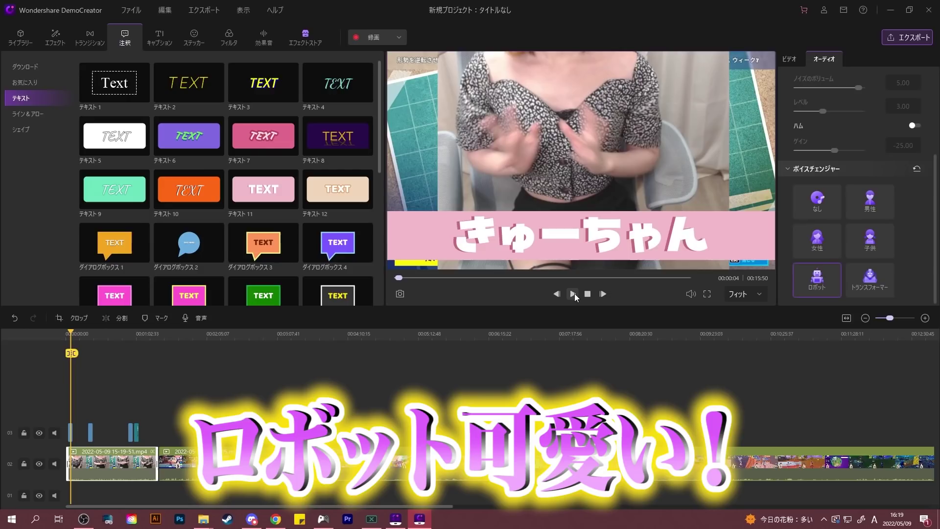
left_click(573, 294)
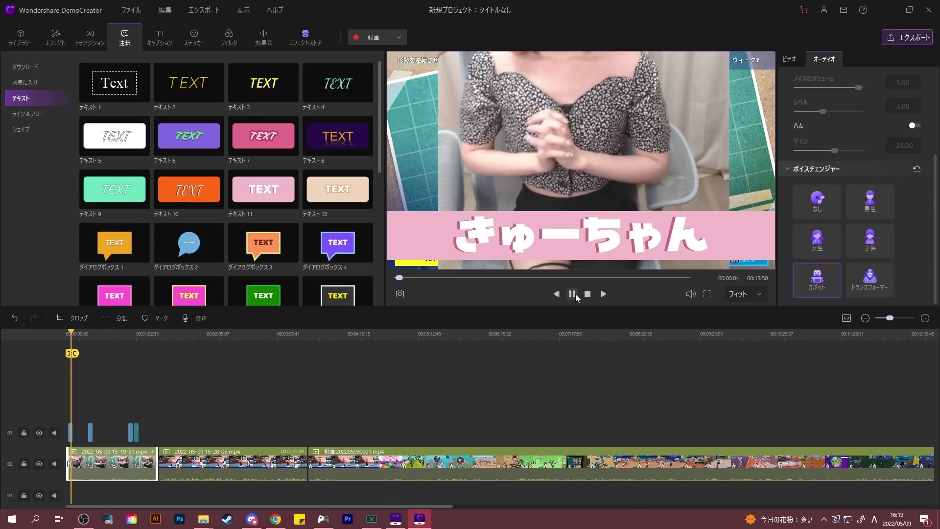
left_click(573, 294)
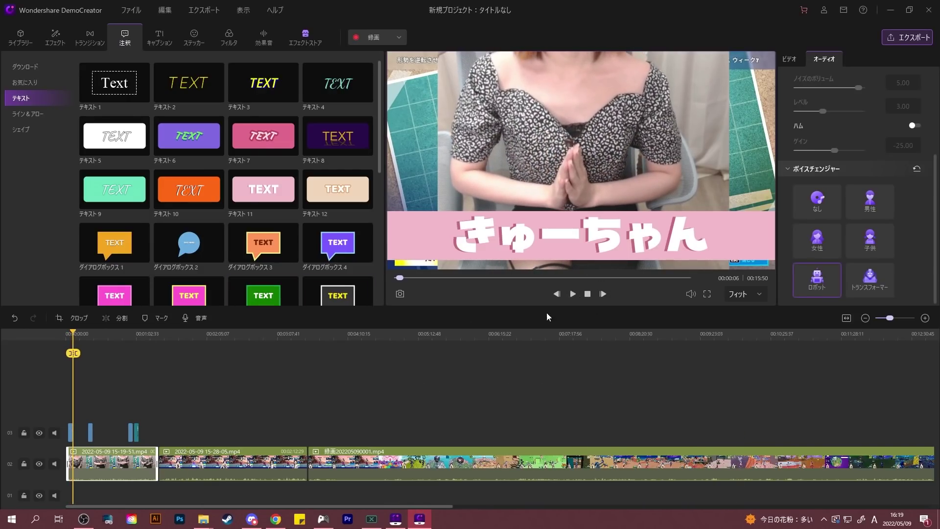
left_click_drag(74, 332, 69, 333)
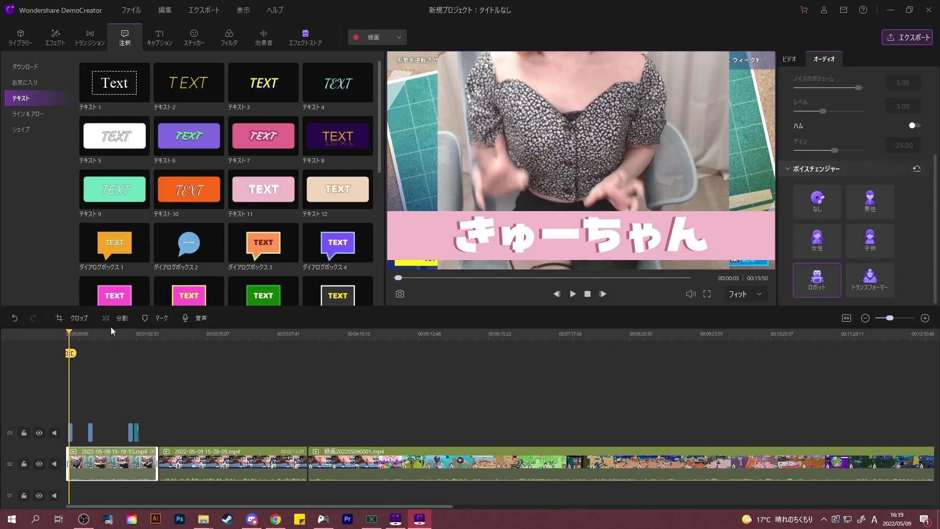
Set the first clip's voice changer to トランスフォーマー and preview the voice
left_click(861, 277)
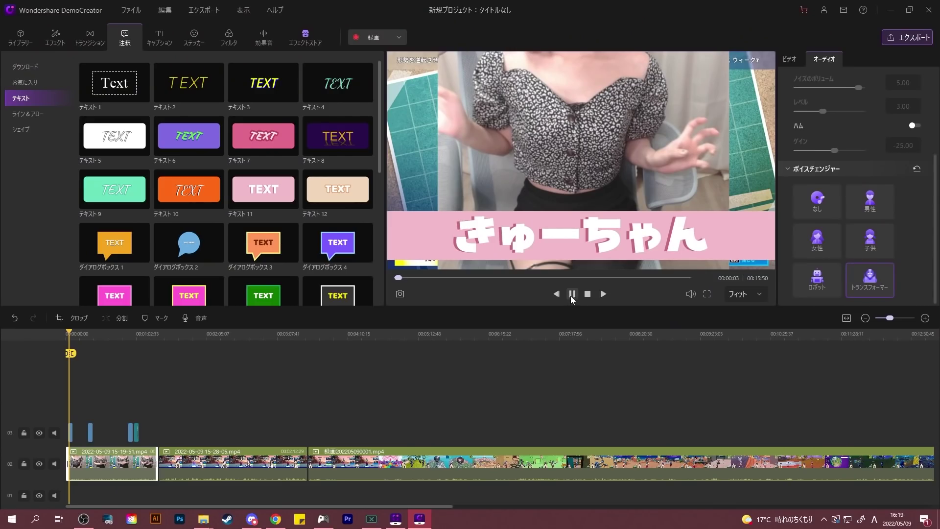
left_click(107, 326)
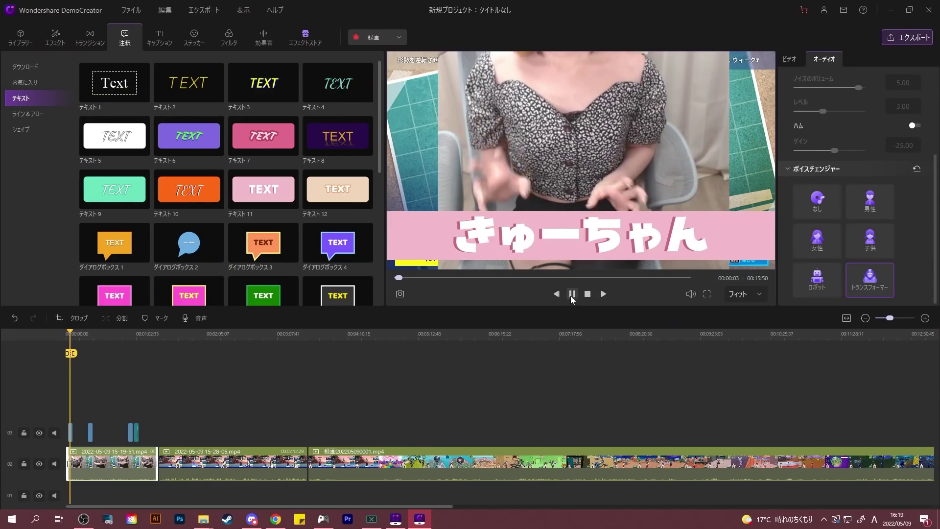
left_click(572, 295)
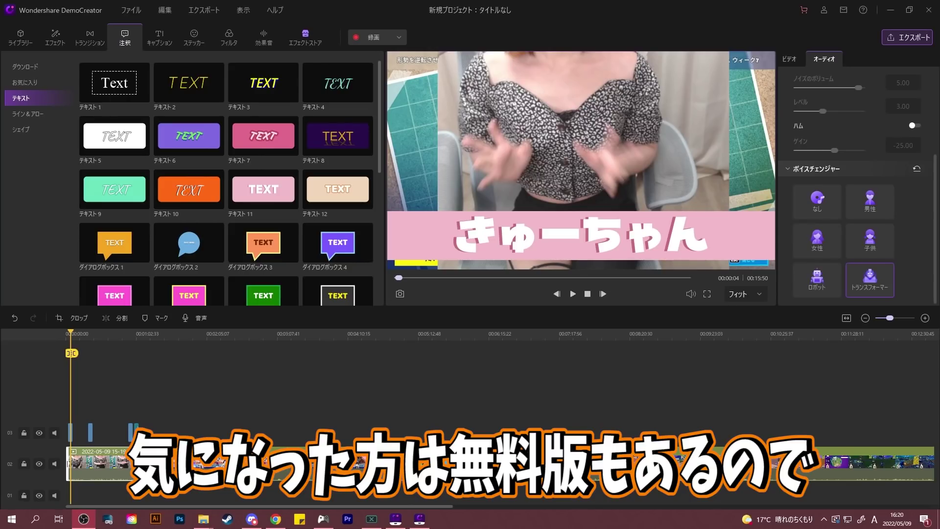
key("alt+Tab")
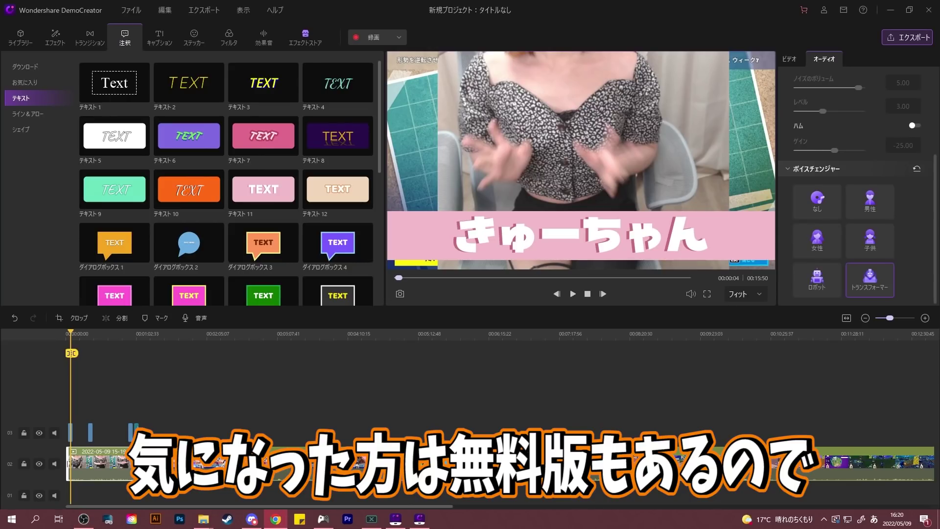